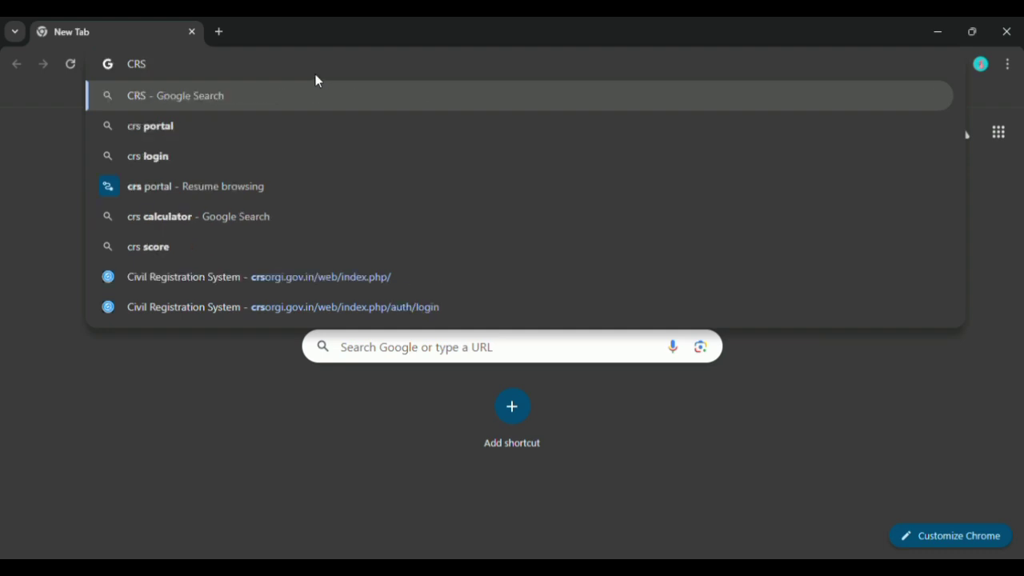
text(V)
key(BackSpace)
text(CI)
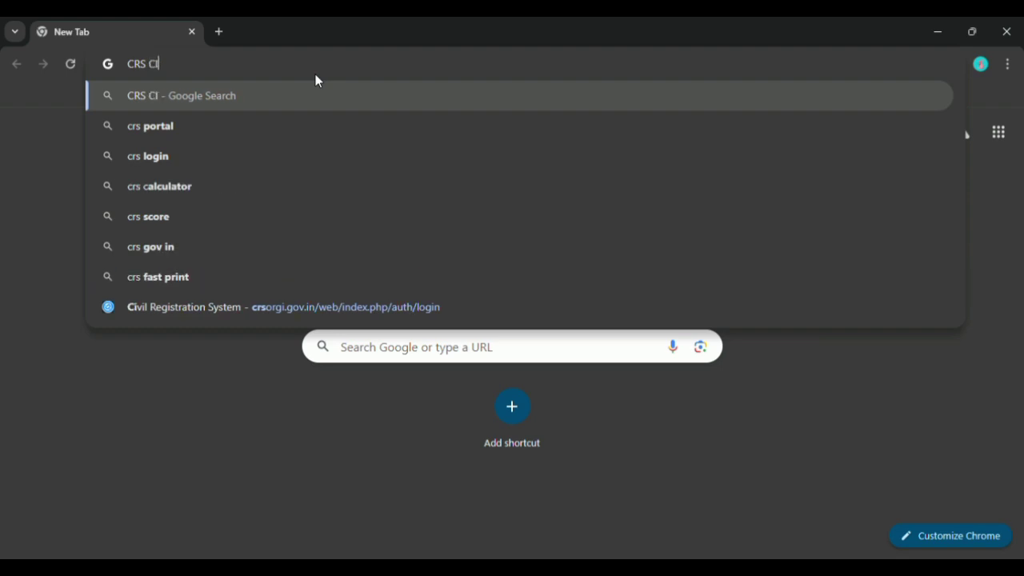
key(BackSpace)
key(BackSpace)
key(BackSpace)
key(BackSpace)
key(BackSpace)
key(BackSpace)
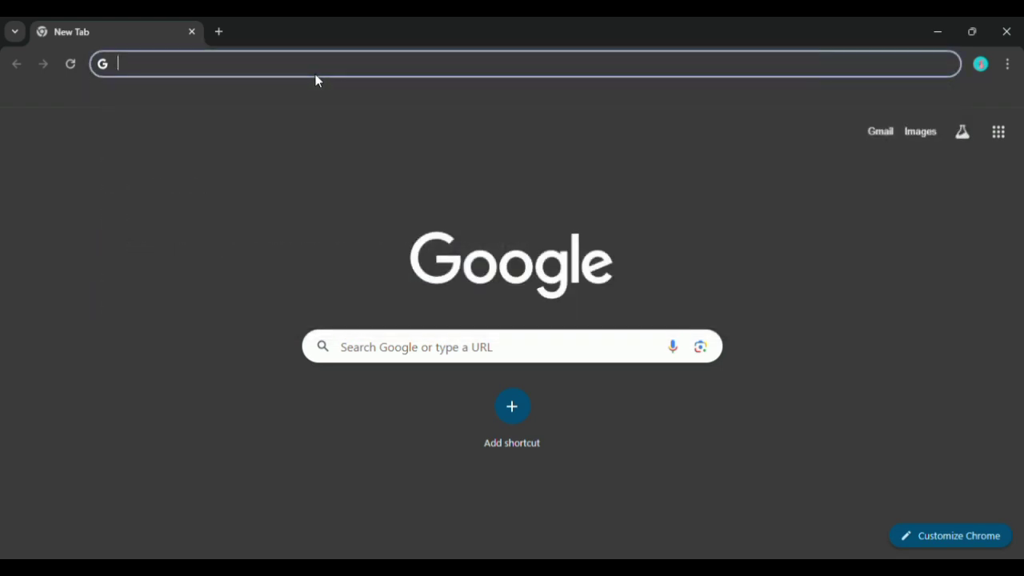
Search Google for "civil registration system" and open the Civil Registration System login page on crsorgi.gov.in
text(CIVIL)
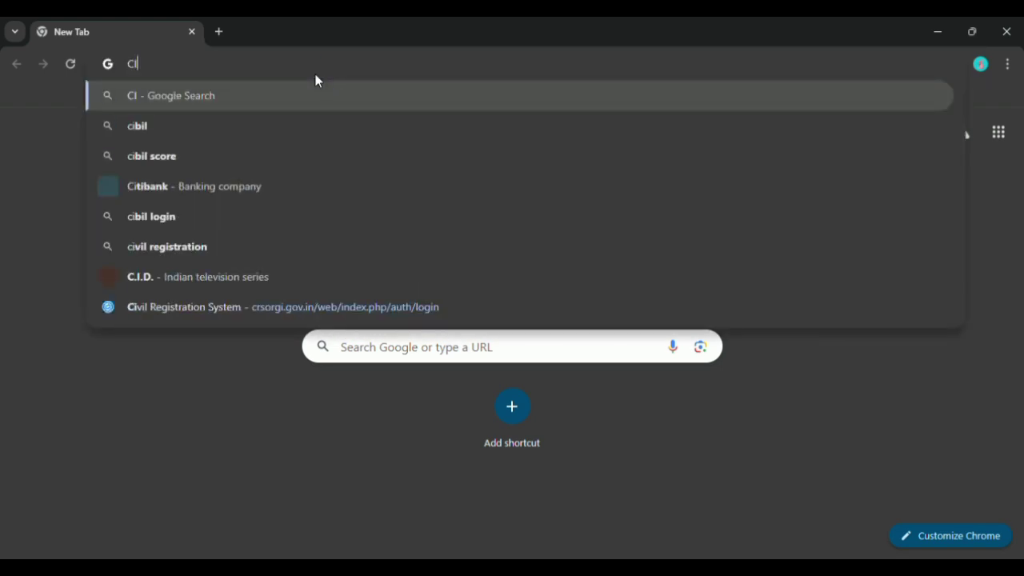
key(BackSpace)
key(BackSpace)
key(BackSpace)
key(BackSpace)
key(BackSpace)
text(CIVIL R)
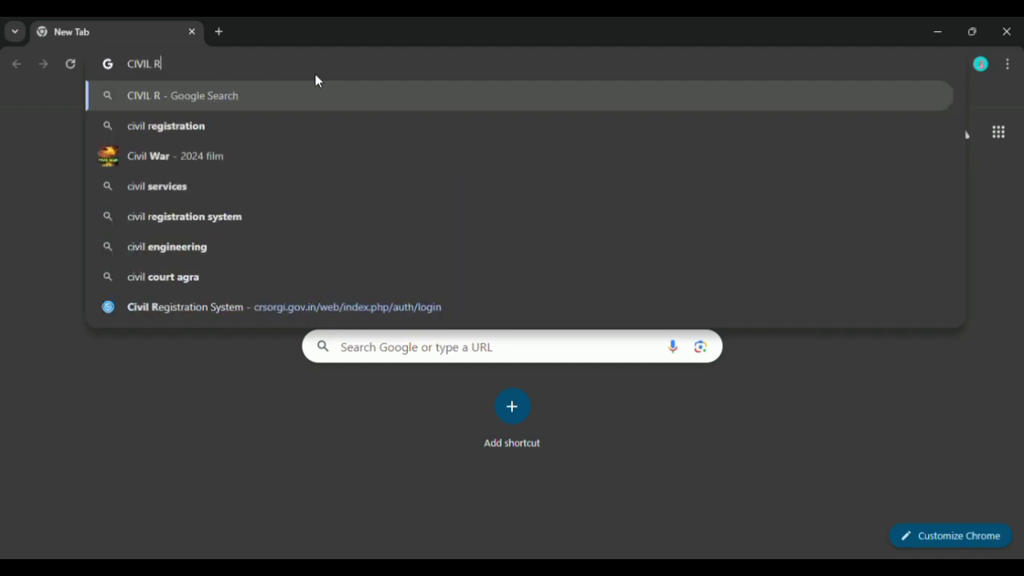
text(EGIS)
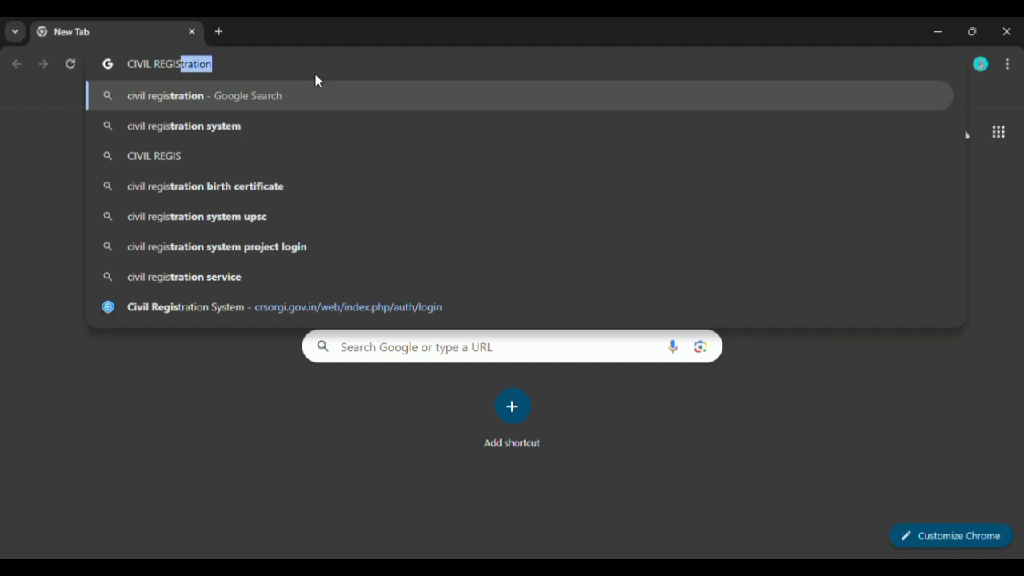
text(TRATION)
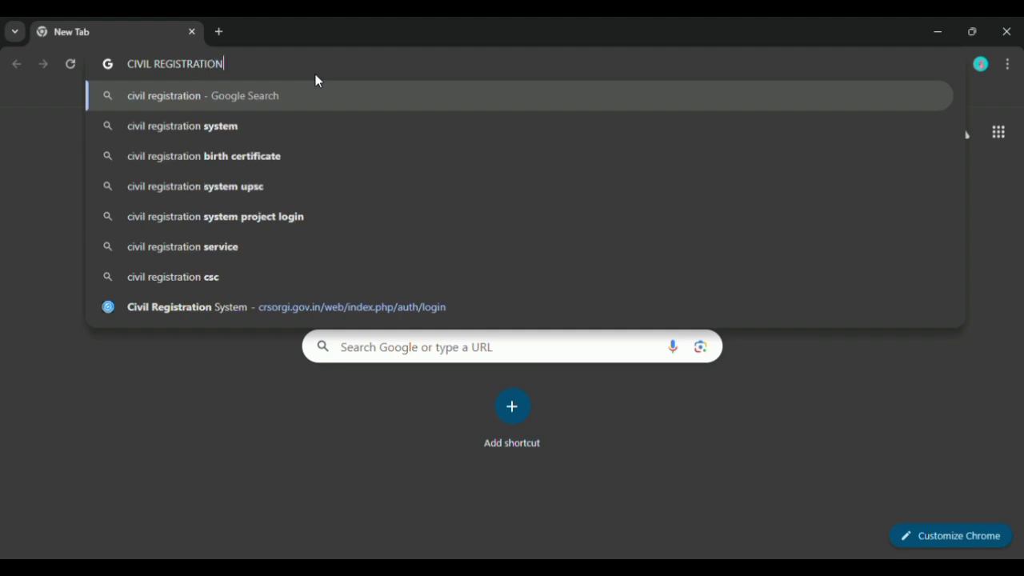
text( S)
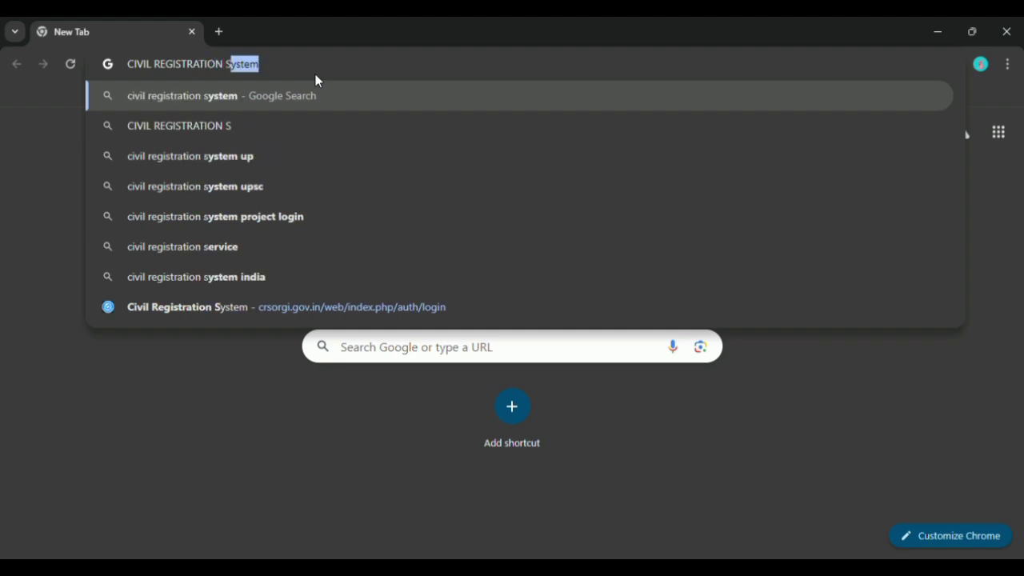
text(YS)
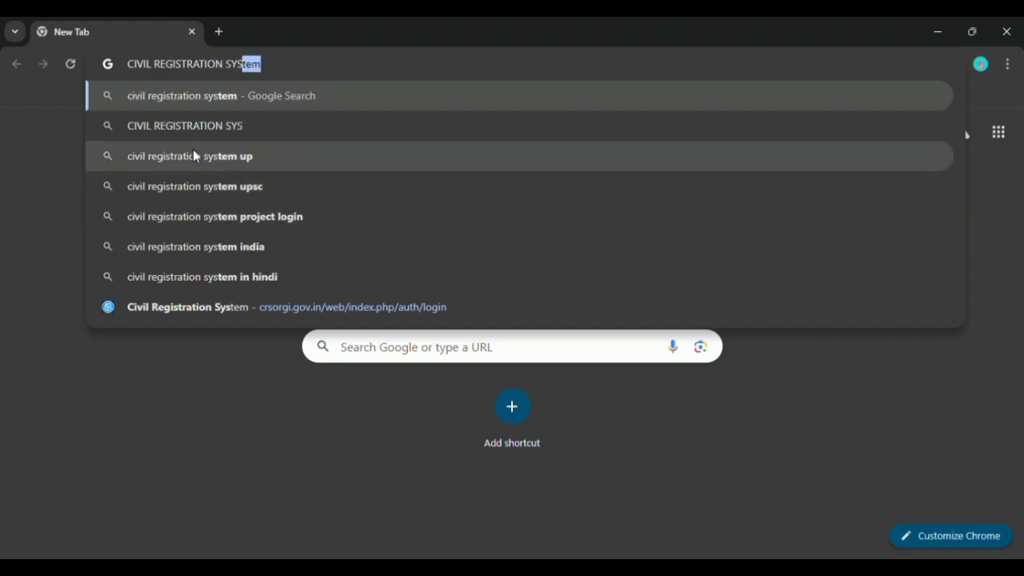
click(213, 91)
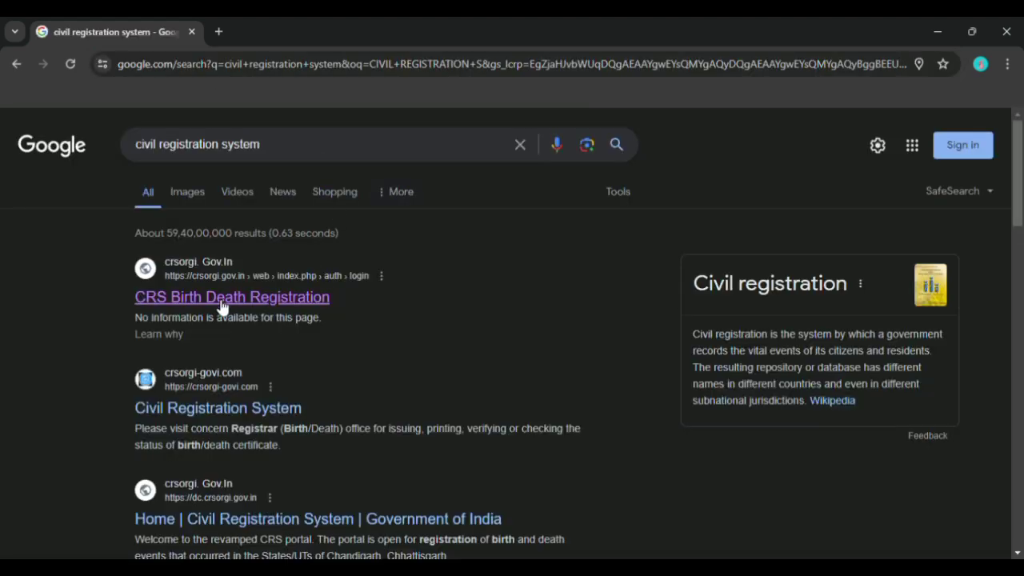
click(222, 304)
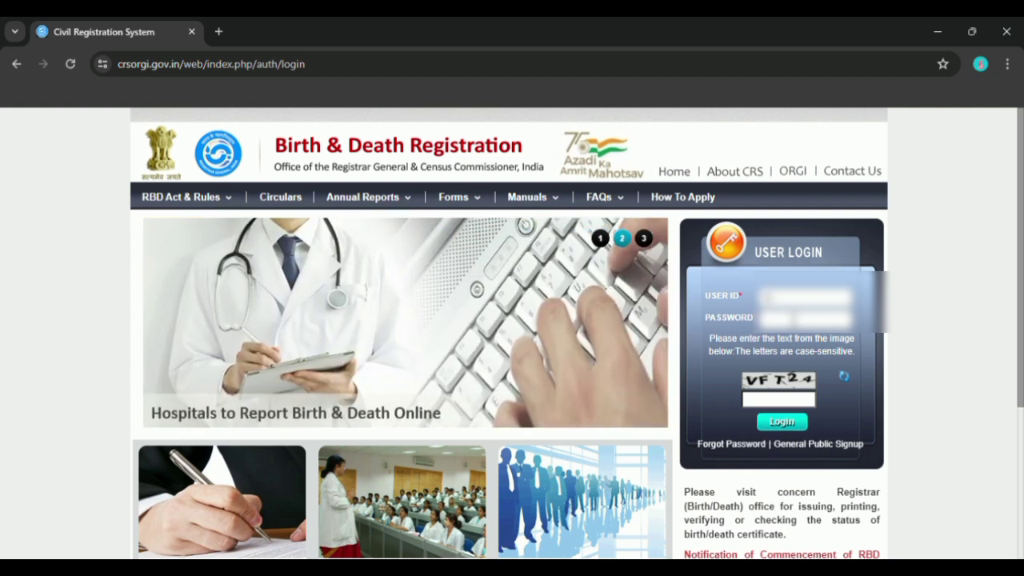
Enter the account's user ID and password in the User Login form
text(aaa)
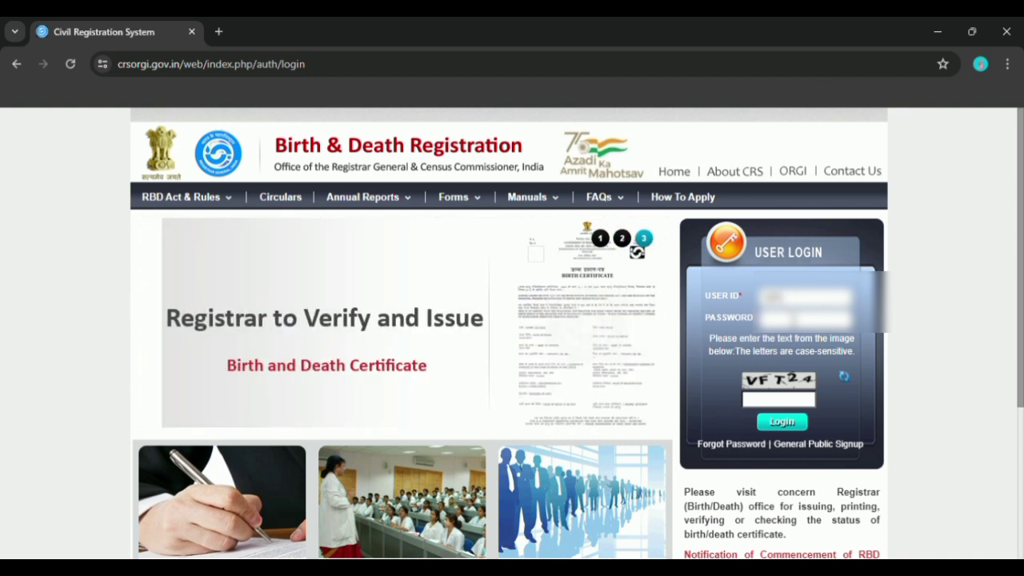
text(aaa)
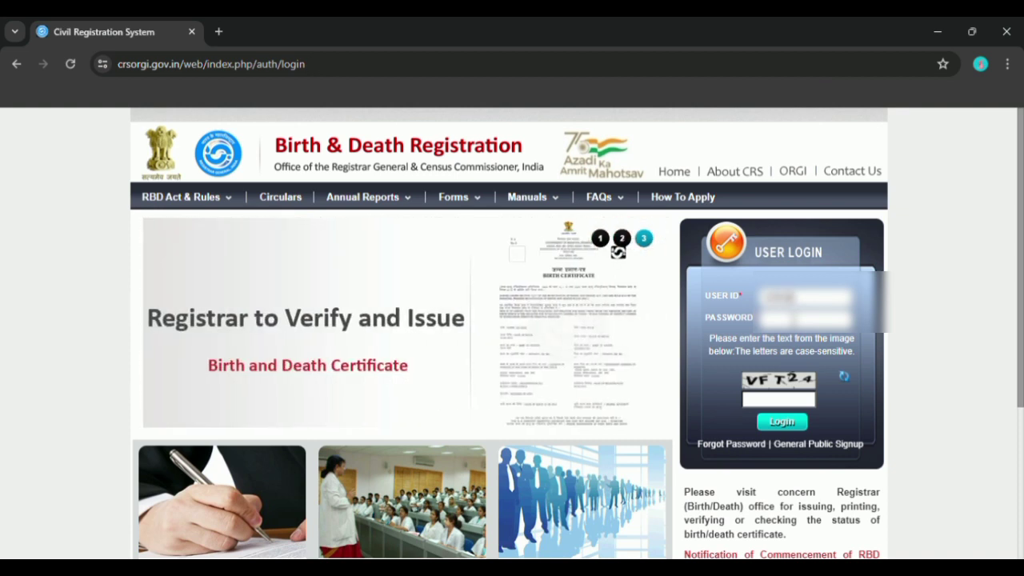
text(aaaa)
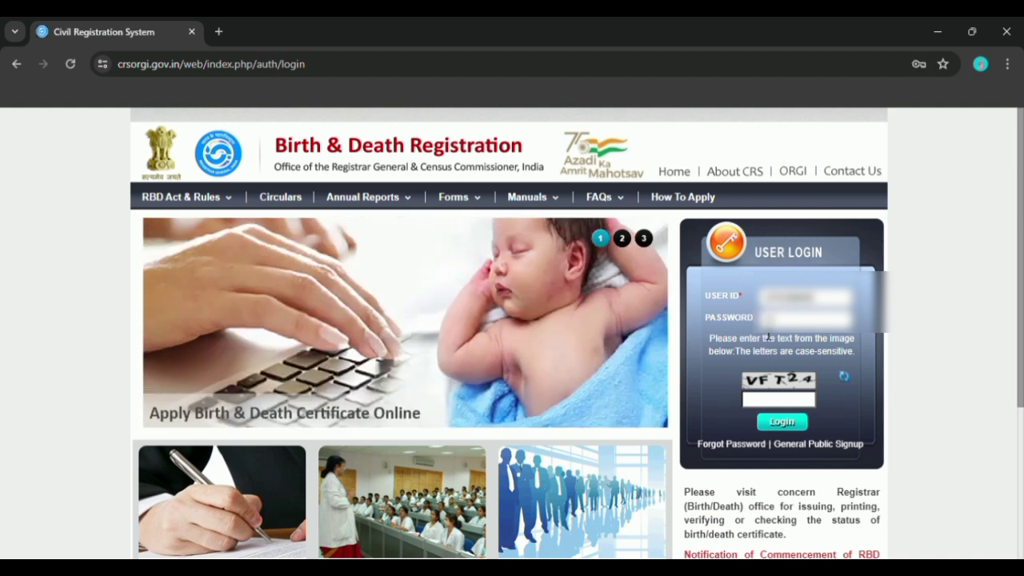
text(•••)
Complete the login with the captcha text and the one-time password sent to the registered mobile number
click(766, 403)
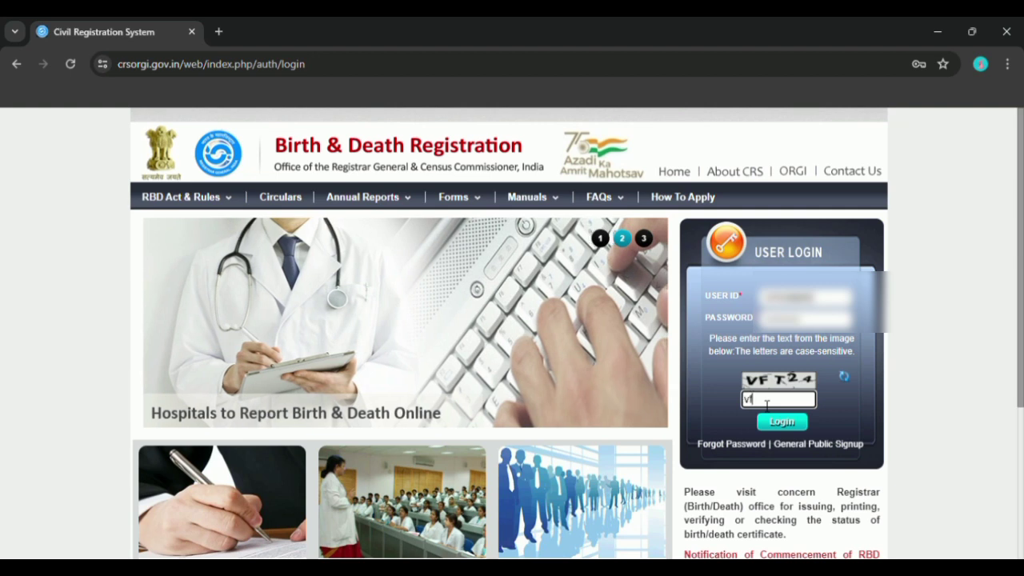
text(vFT)
key(BackSpace)
key(BackSpace)
text(VFT24)
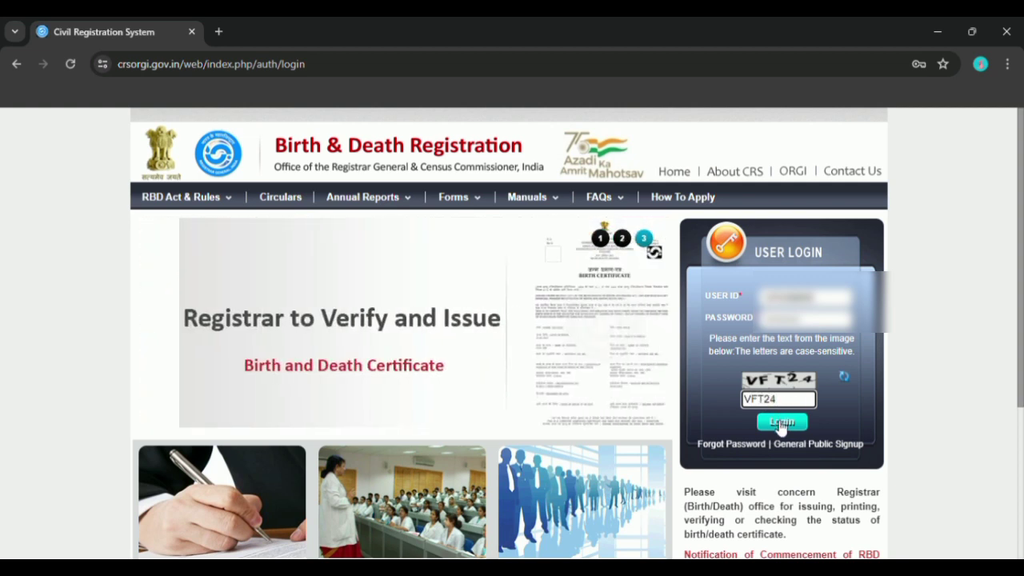
click(777, 422)
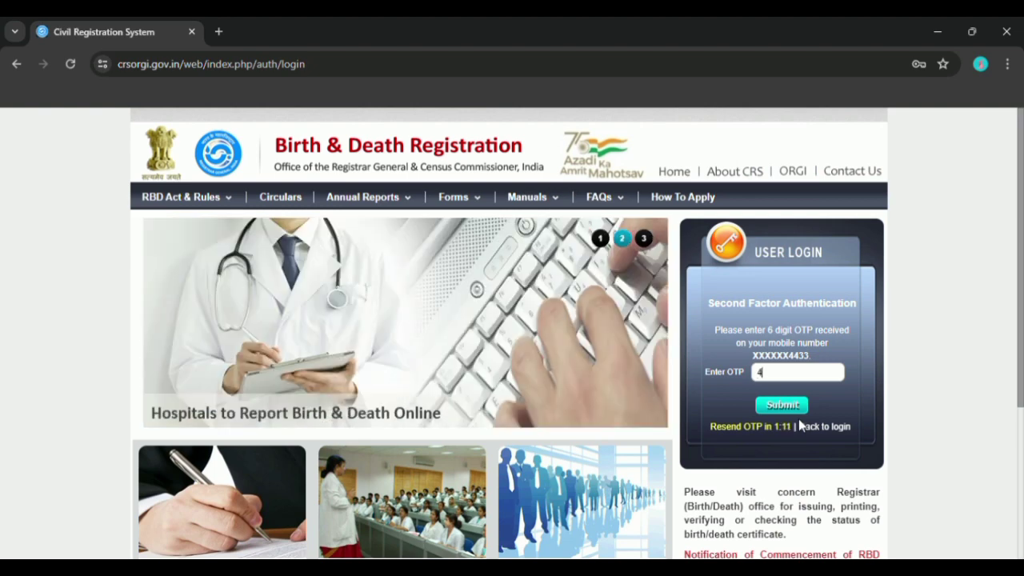
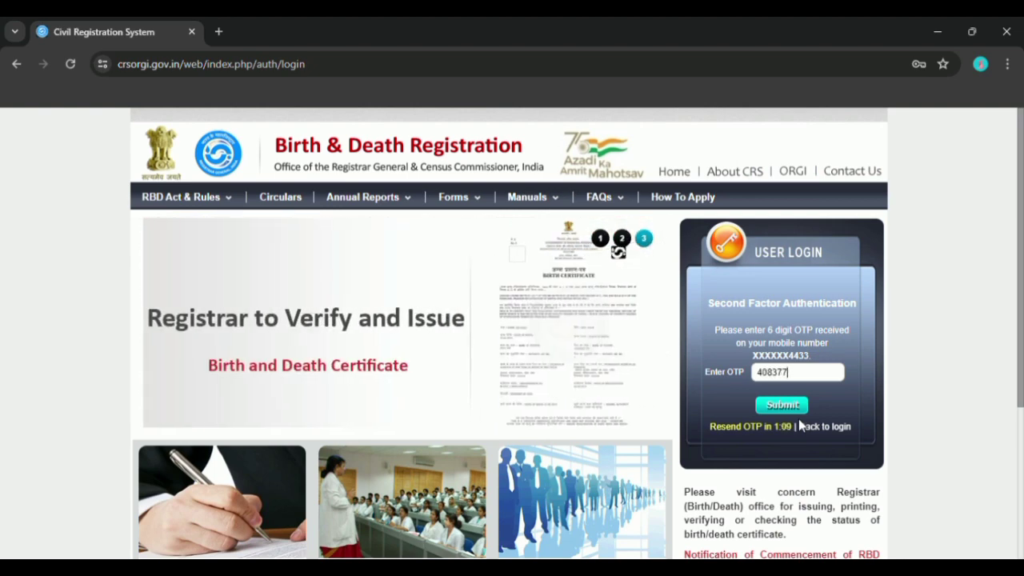
click(780, 406)
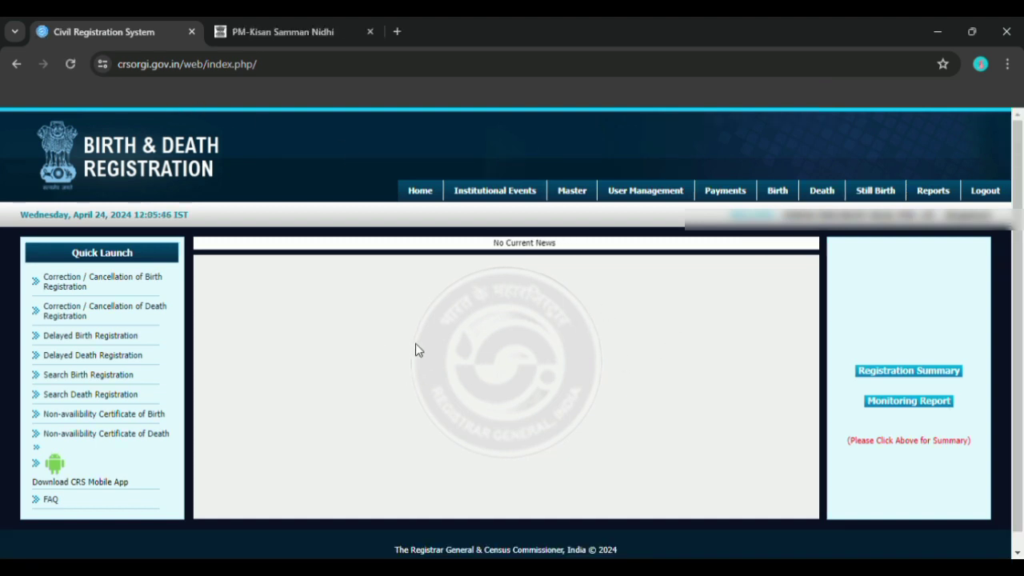
Open a new death registration form and set its reporting date to 24-04-2024
mouse_move(833, 201)
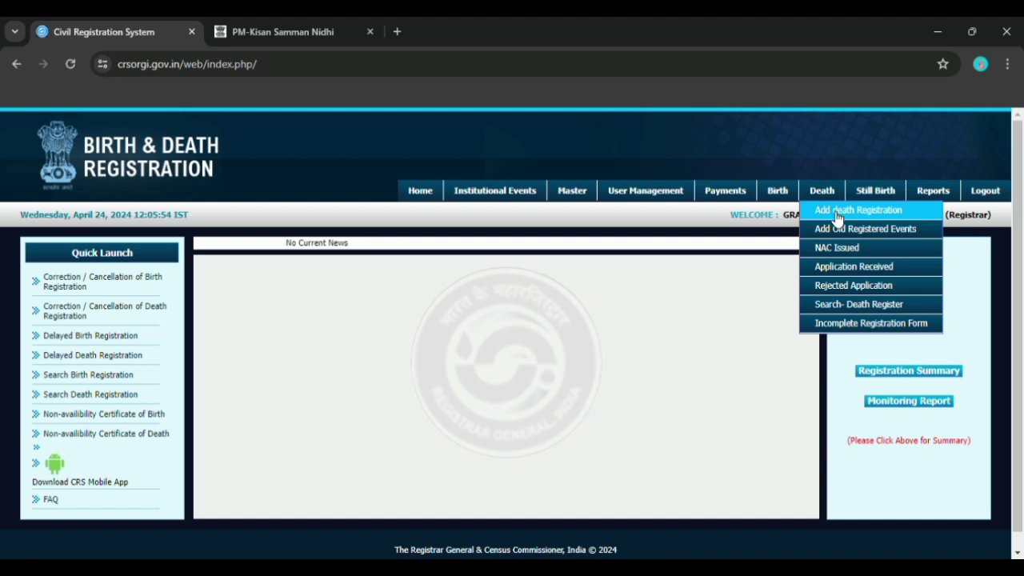
click(839, 216)
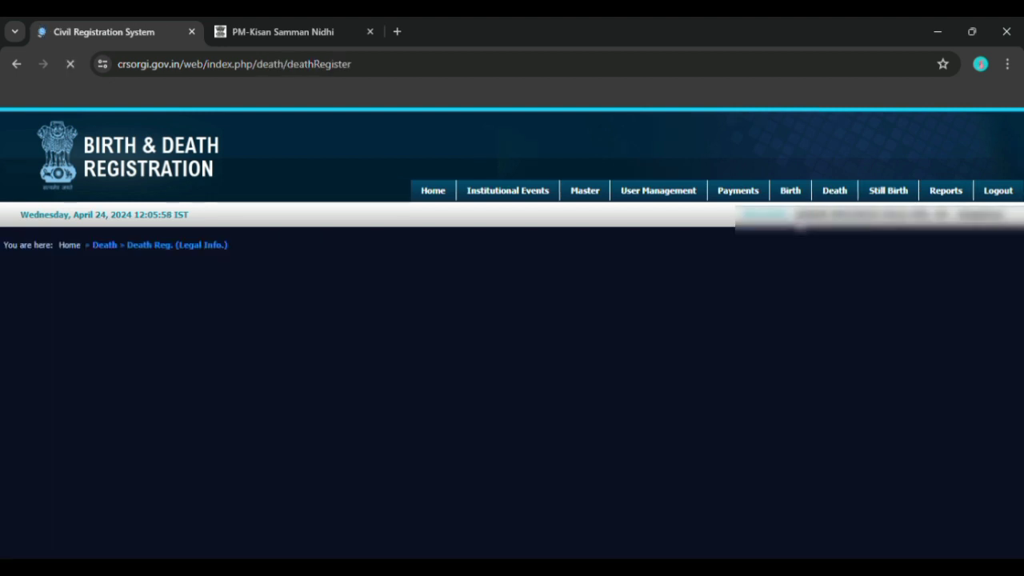
scroll(640, 295, down, 1)
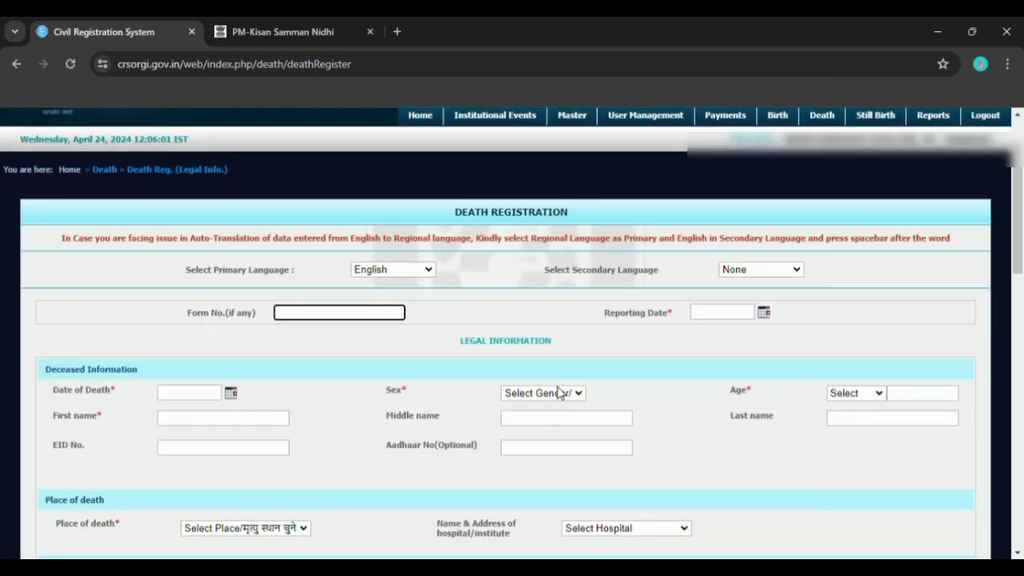
click(702, 313)
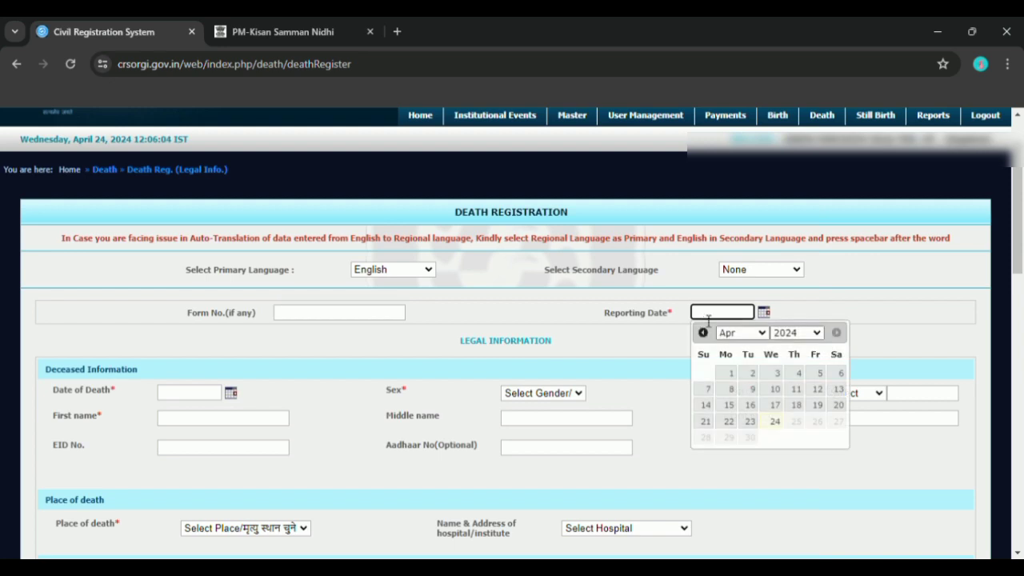
click(775, 422)
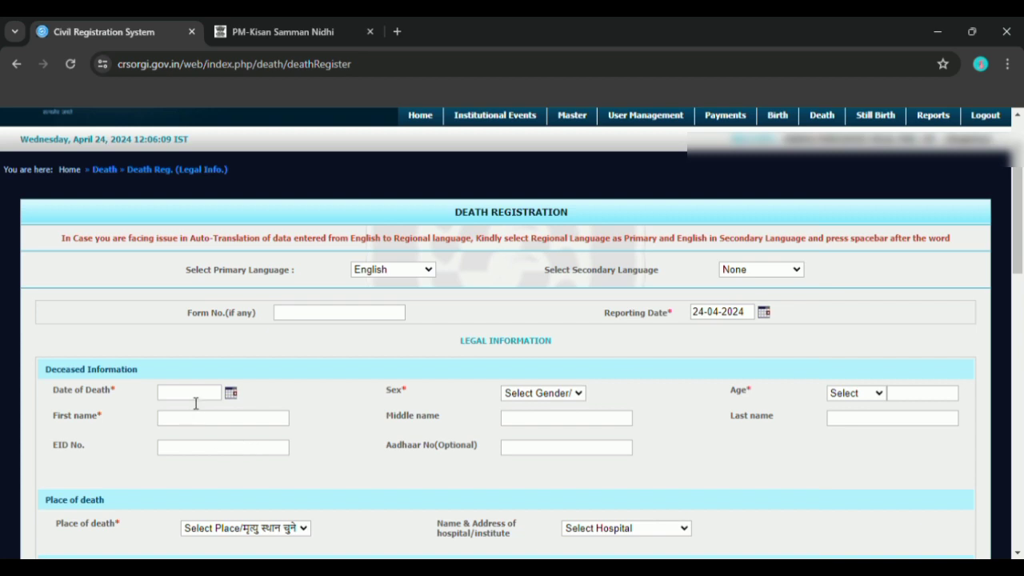
Set the date of death to 29-03-2024 and accept the delayed-registration document check
click(230, 393)
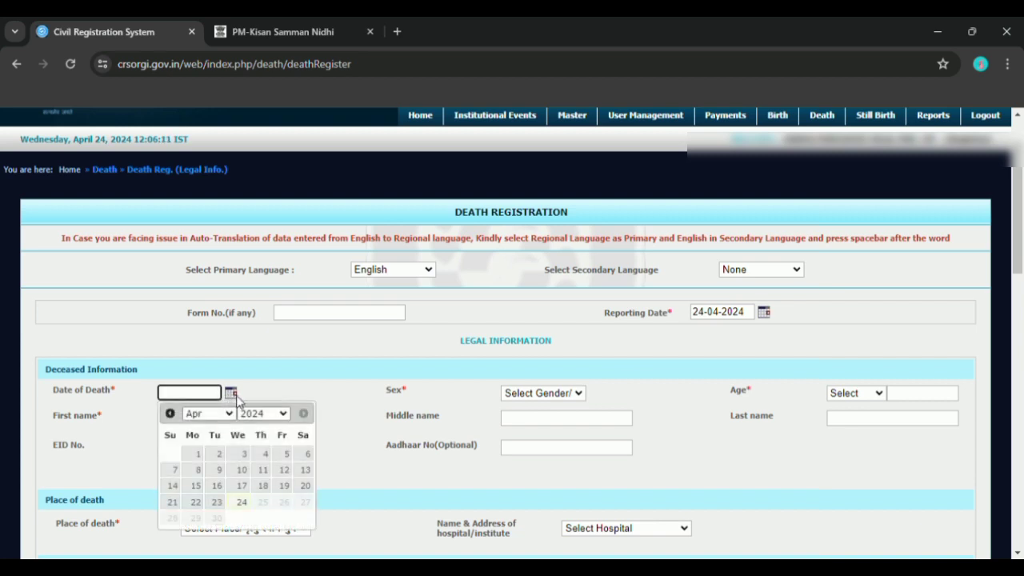
click(228, 414)
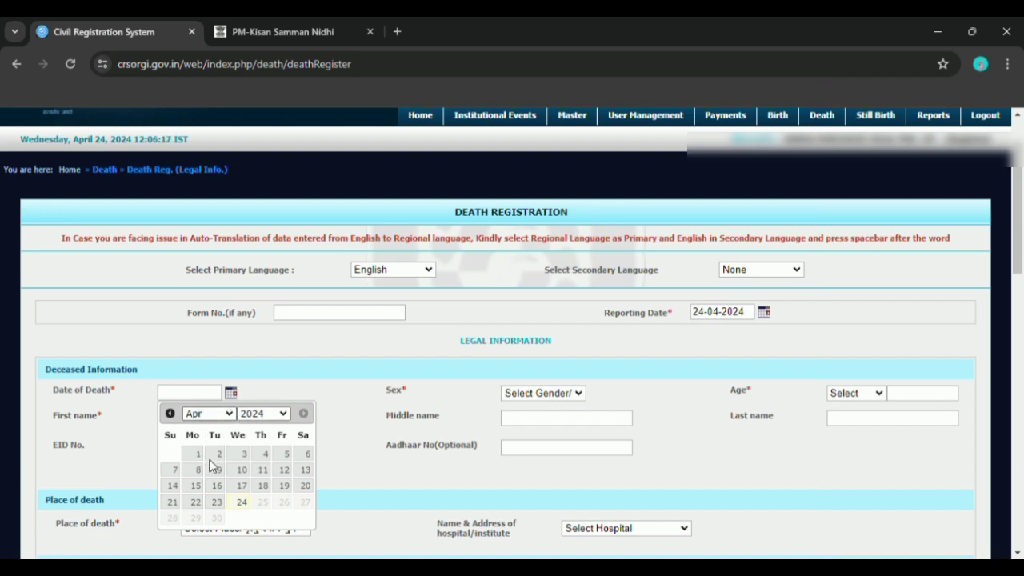
key(Up)
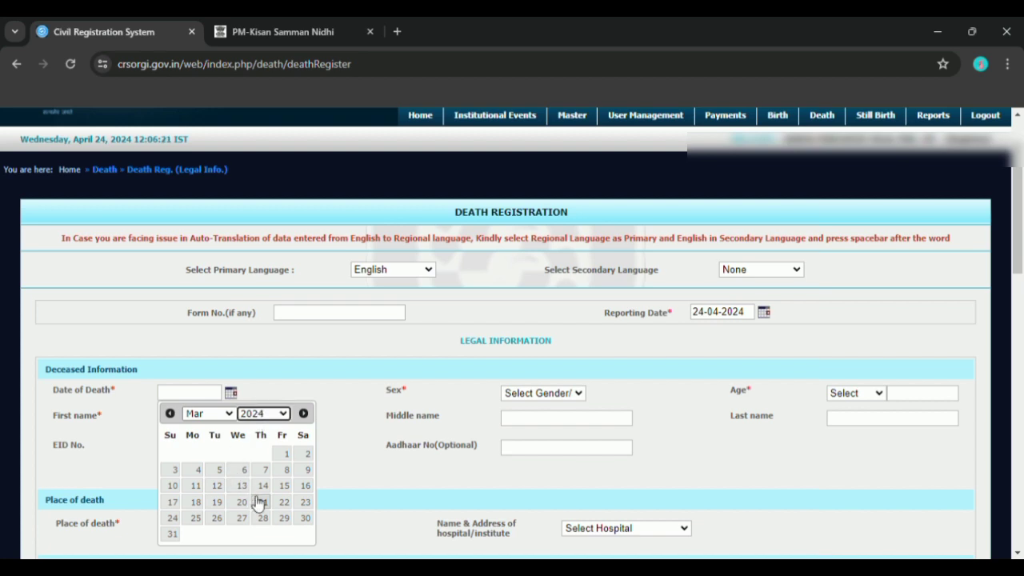
click(283, 518)
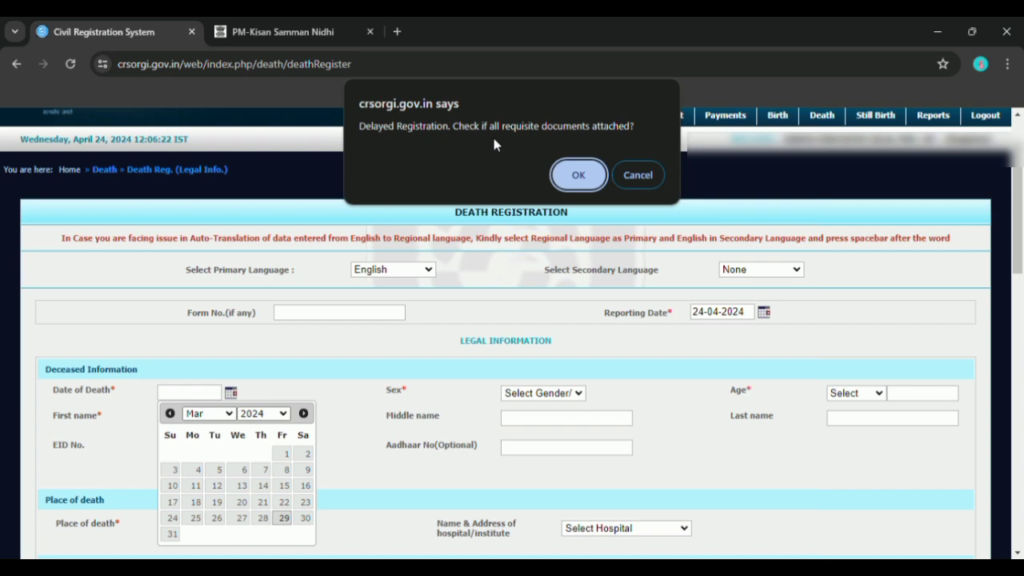
click(579, 176)
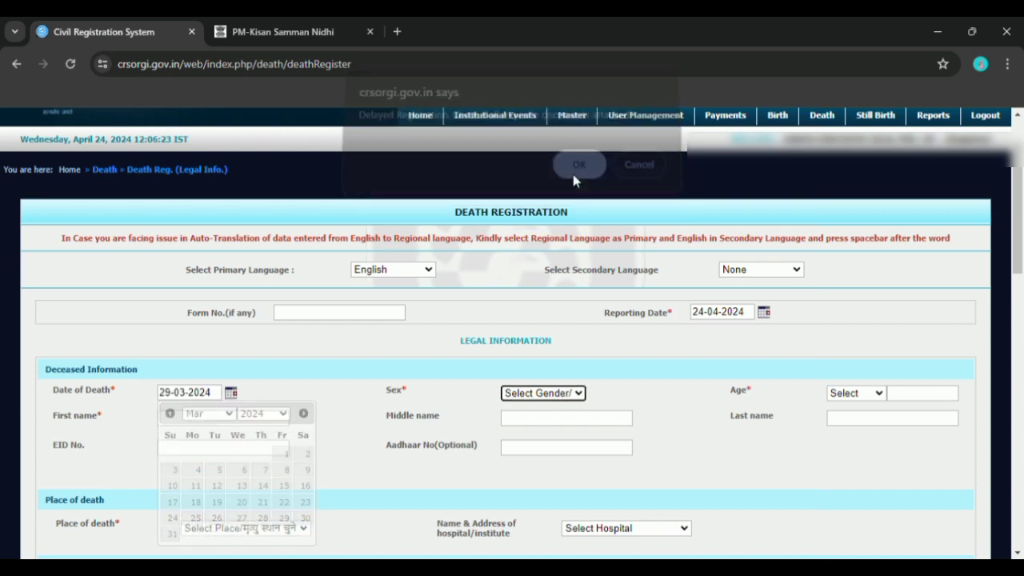
Set the deceased's sex to Male and the age to 71 years
scroll(490, 274, down, 2)
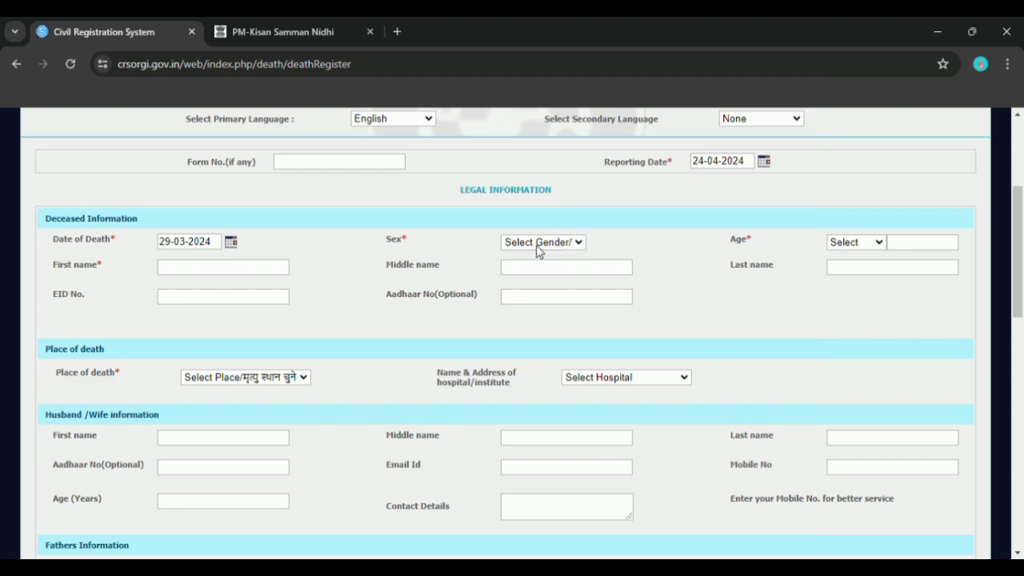
click(543, 281)
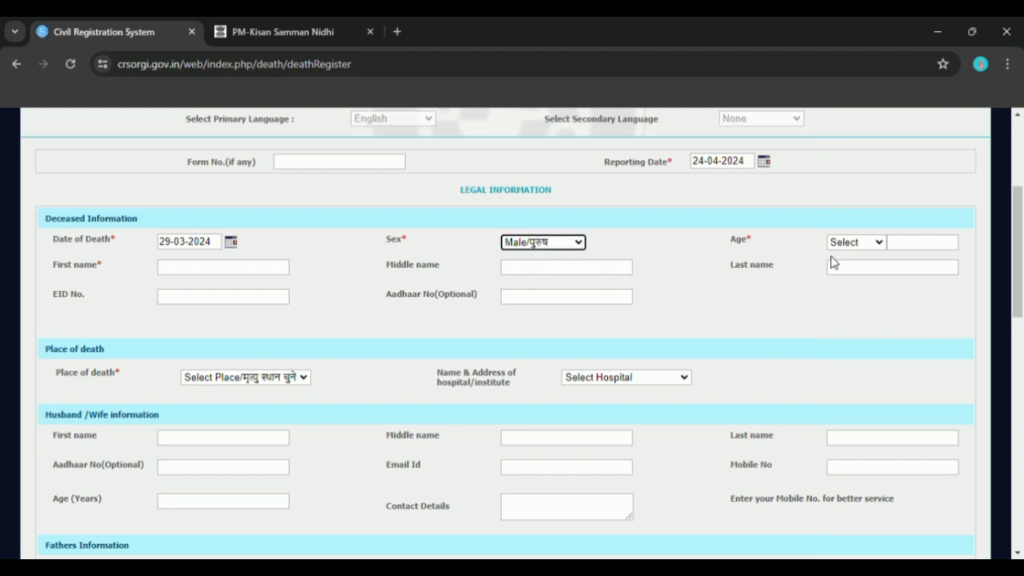
click(846, 310)
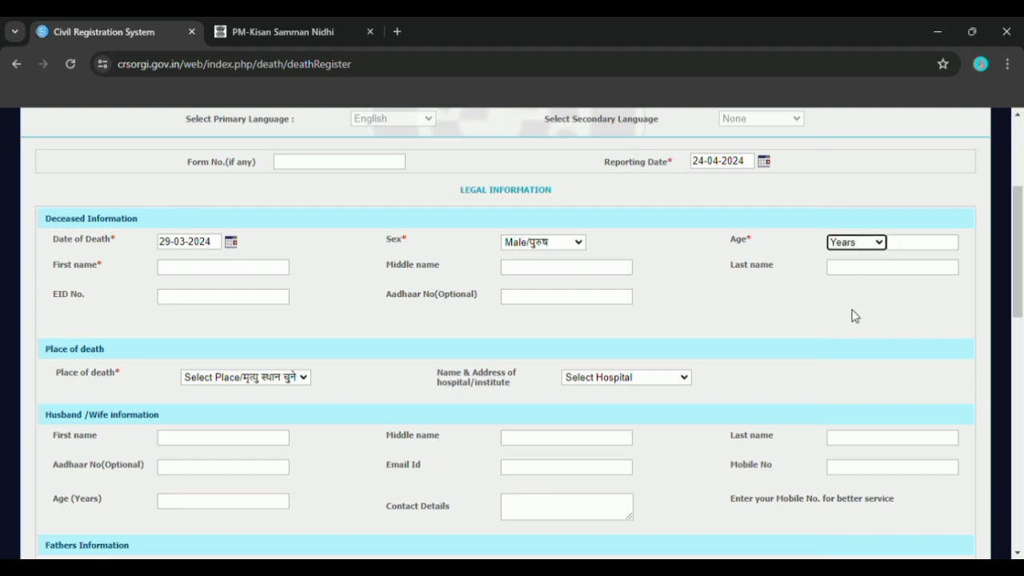
click(908, 242)
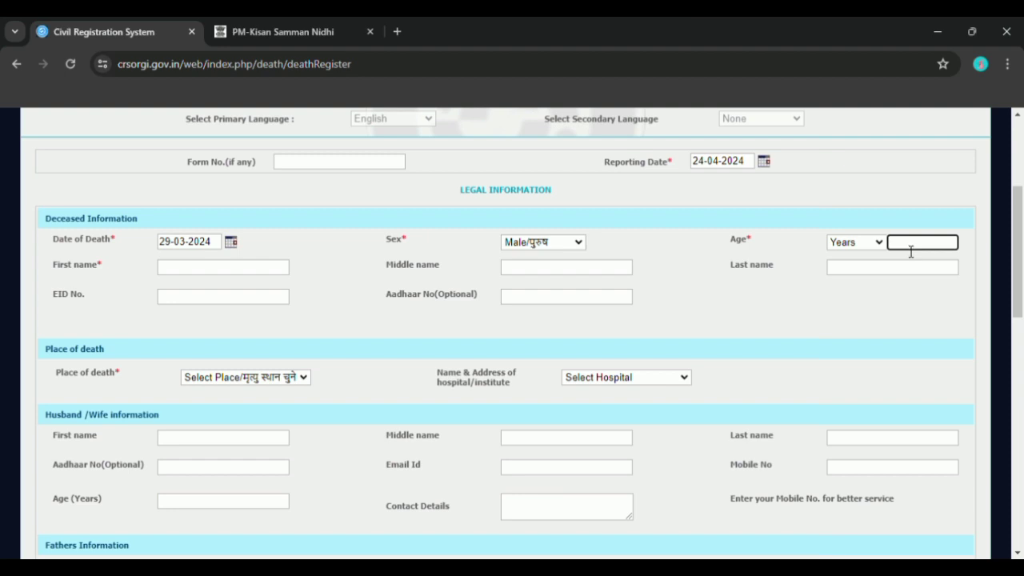
text(71)
Enter the deceased's first name, leaving the middle and last name fields blank
click(247, 276)
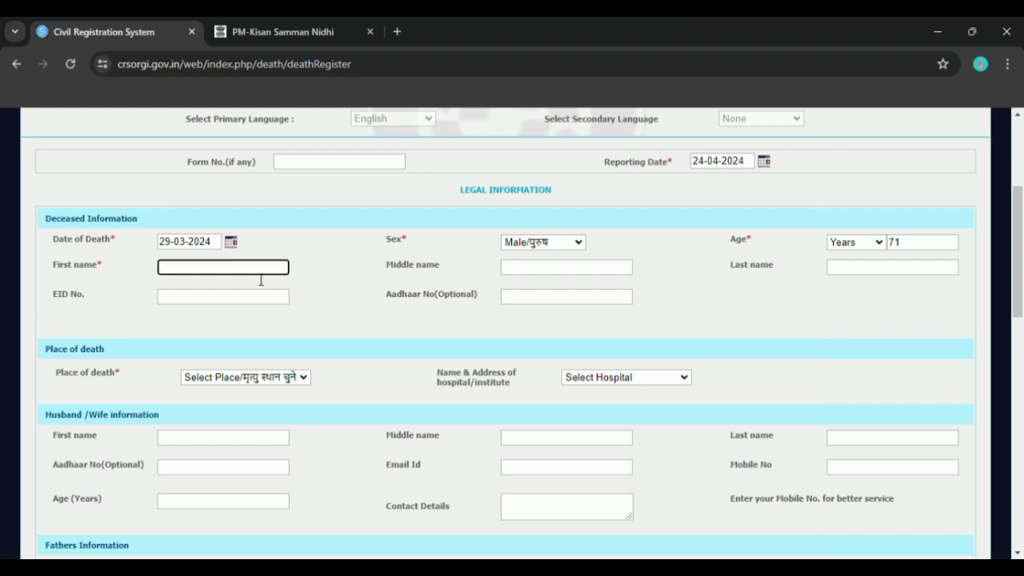
text(OMPR)
text(AKASH)
click(531, 269)
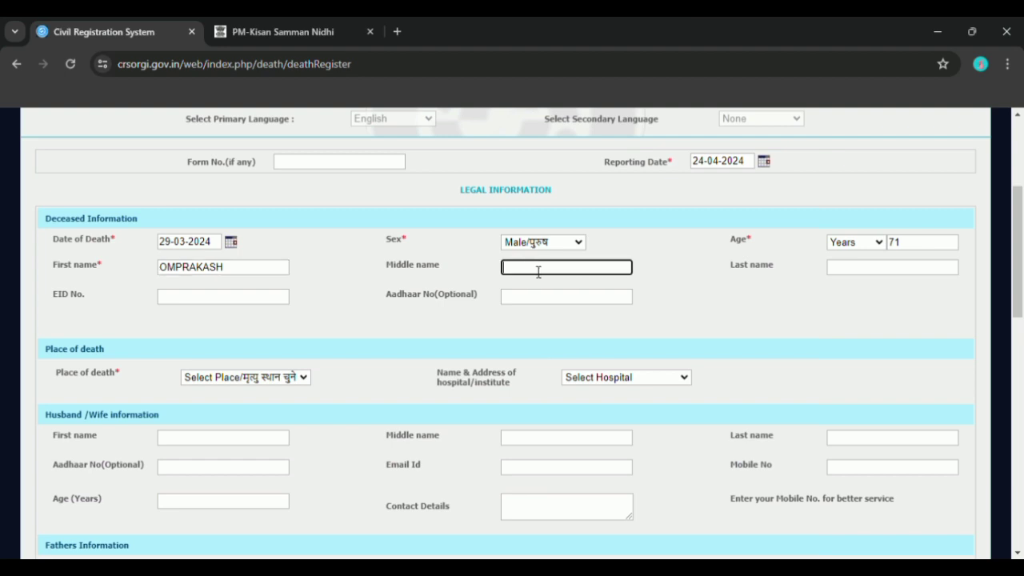
click(850, 278)
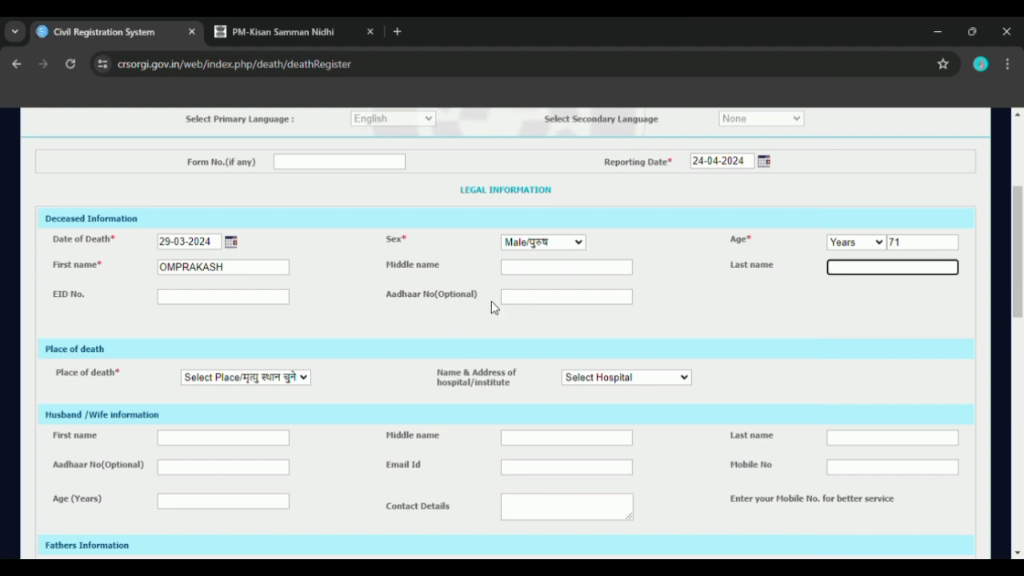
Enter the deceased's Aadhaar number in the deceased information section
click(527, 297)
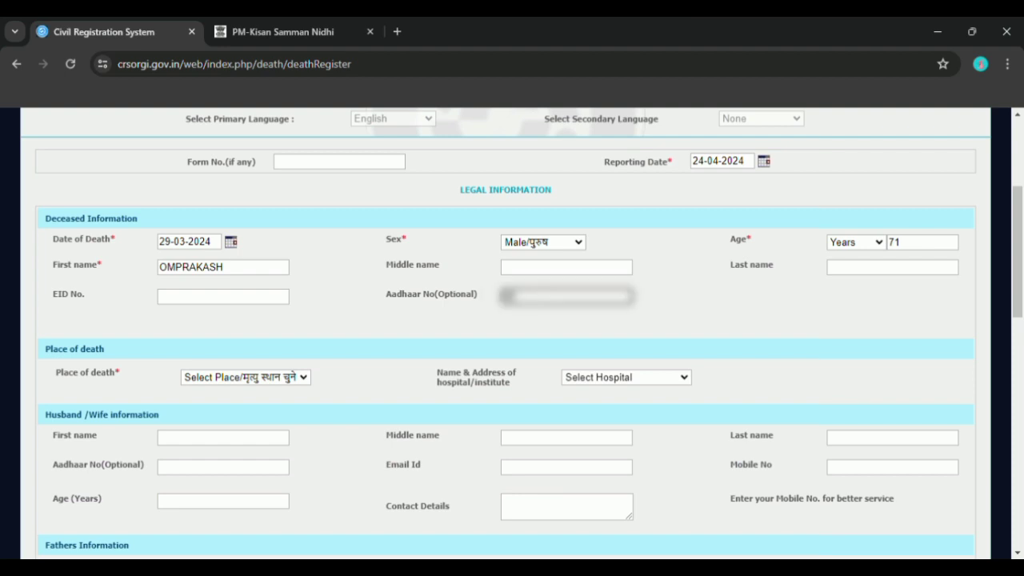
text(******)
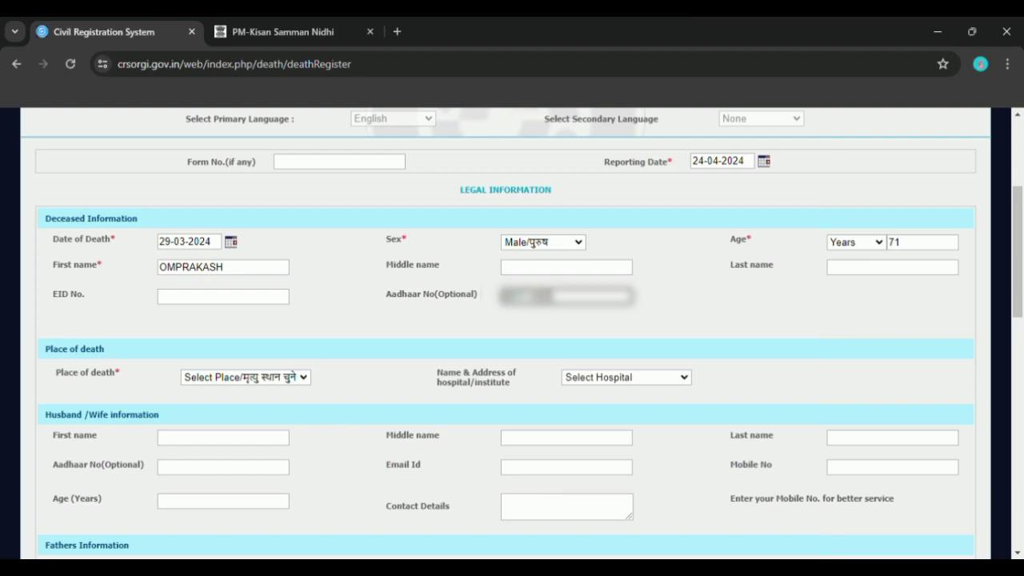
text(****)
Set the place of death to House and enter its building number and name
click(348, 373)
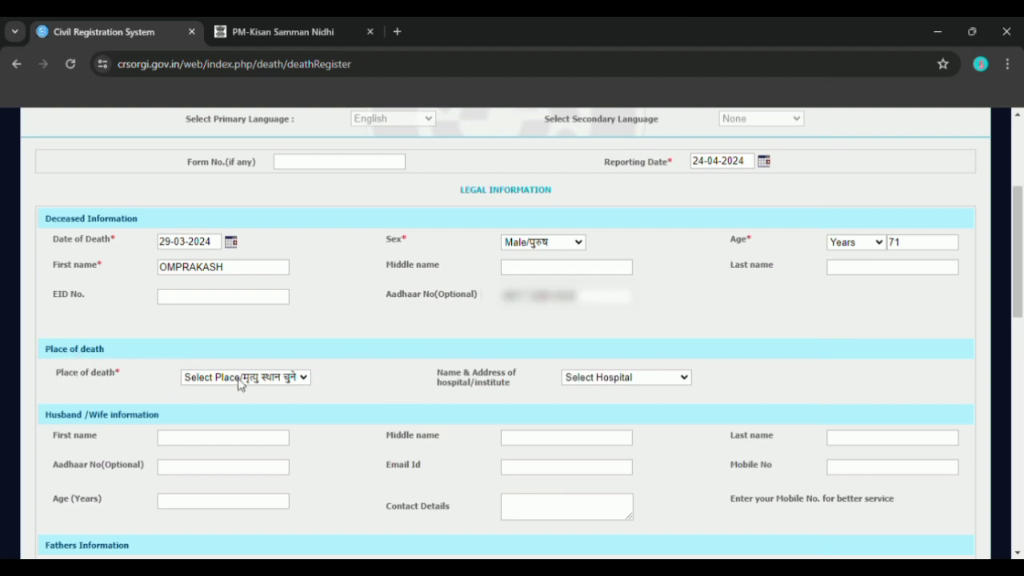
click(237, 420)
scroll(296, 398, down, 1)
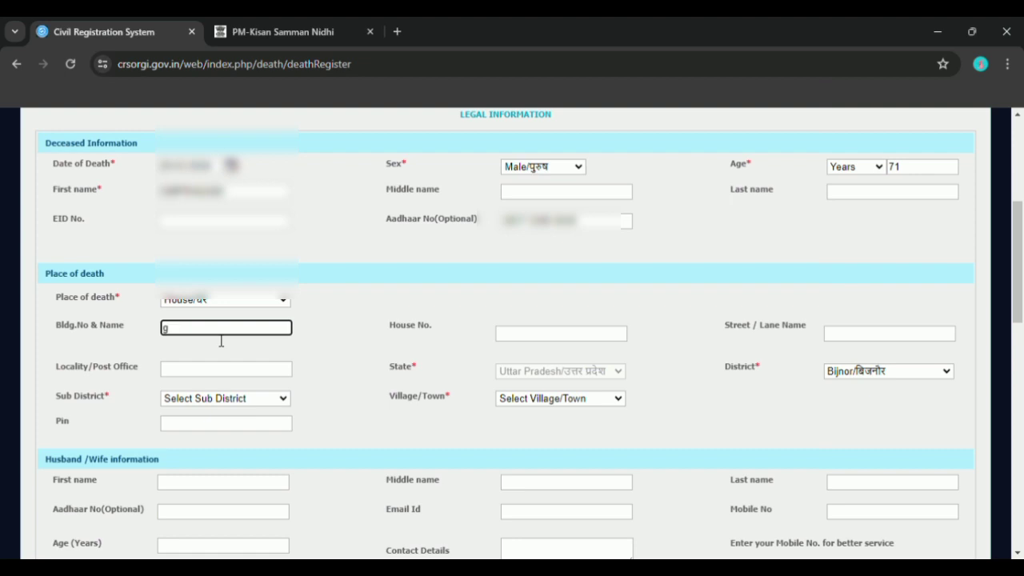
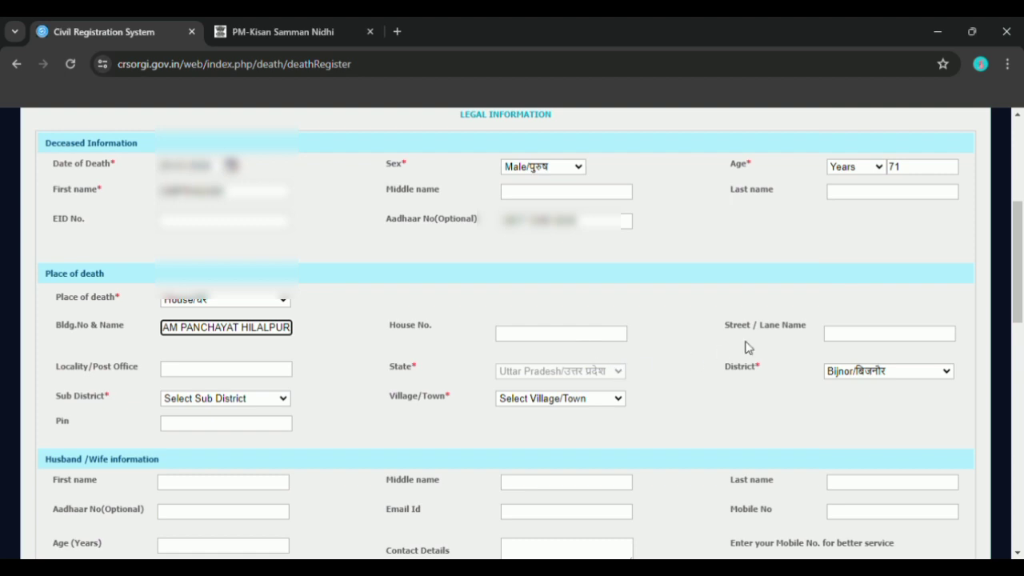
Enter the locality/post office of the place of death, leaving the house number and street blank
scroll(567, 361, down, 2)
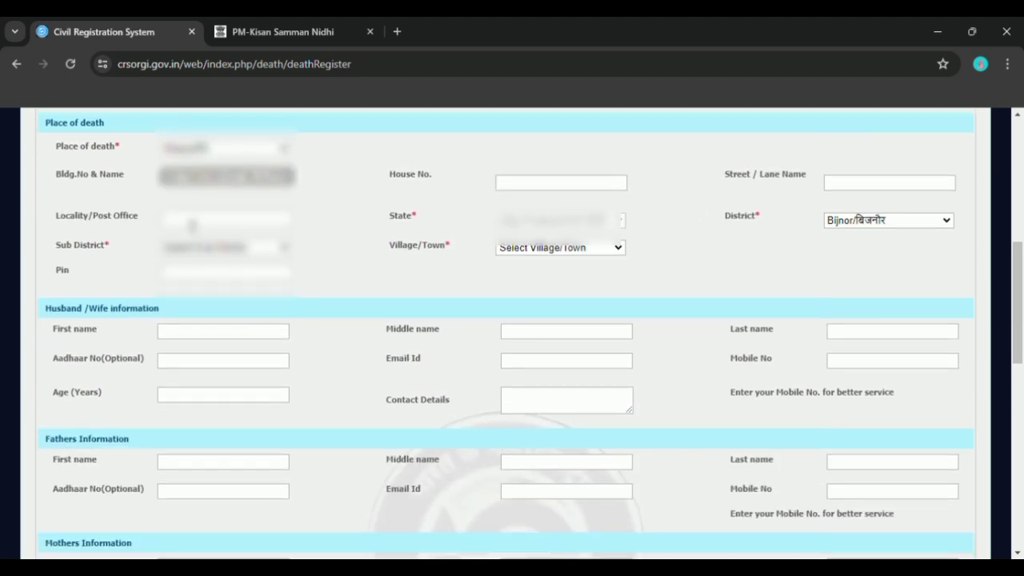
click(190, 220)
text(HI)
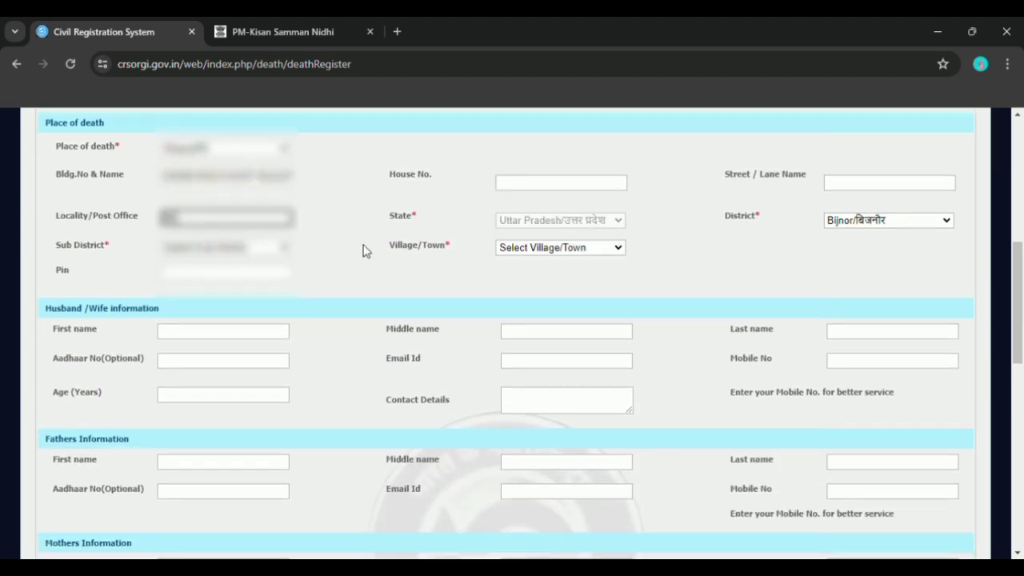
text(MPUR DEEPA)
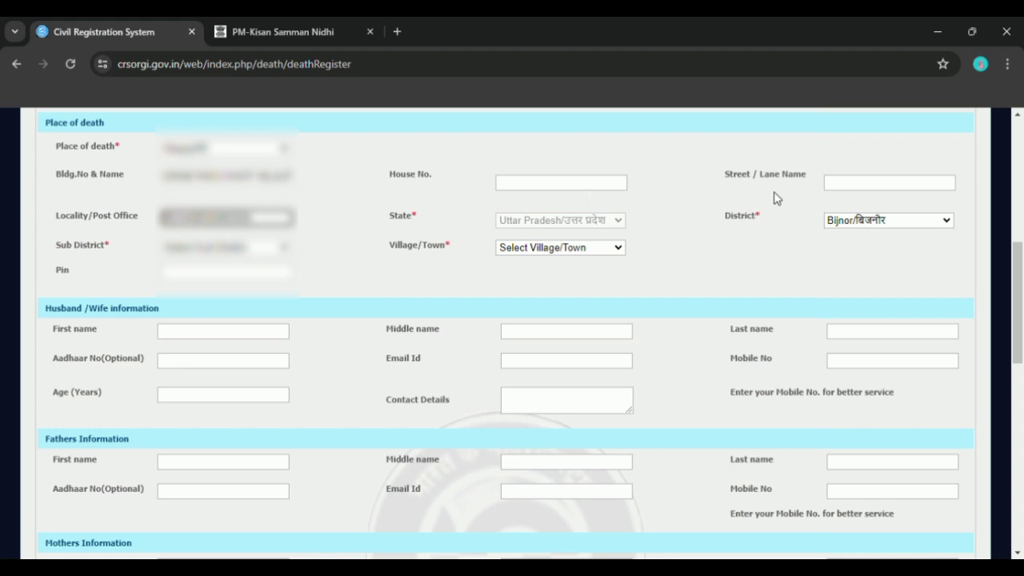
Choose the sub district and village/town for the place of death and enter its postal code
click(254, 252)
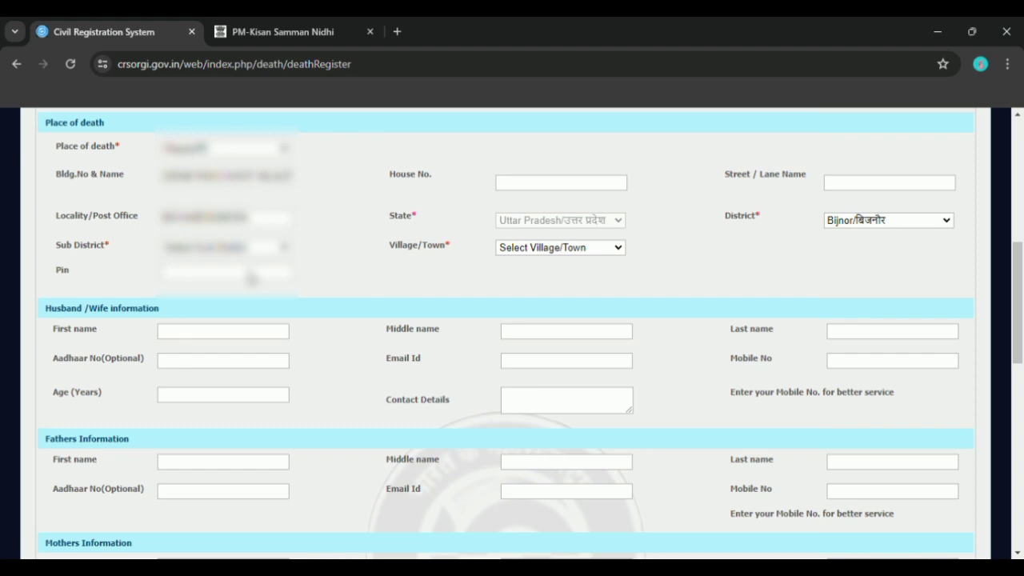
click(250, 275)
click(528, 252)
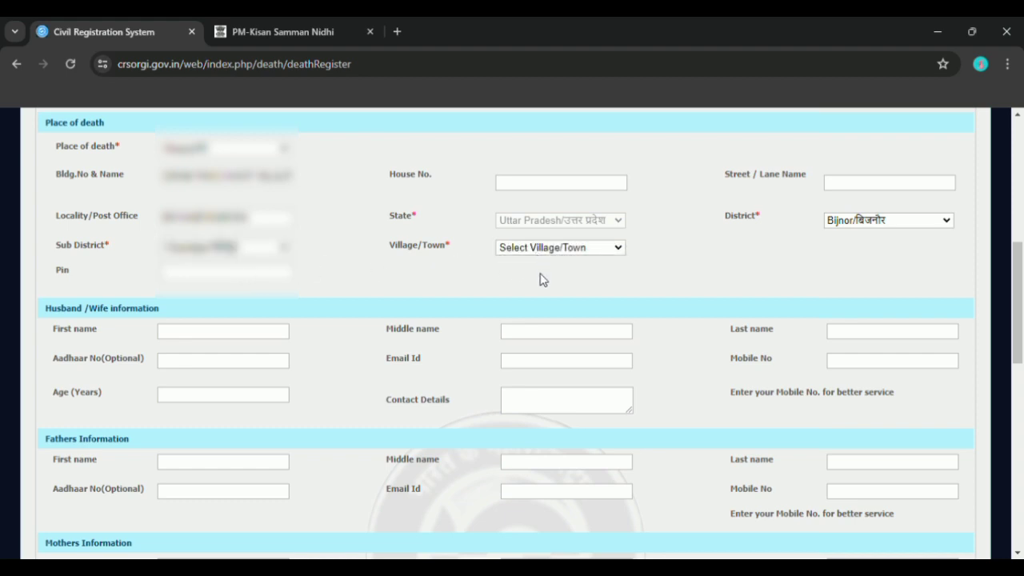
click(539, 275)
click(261, 277)
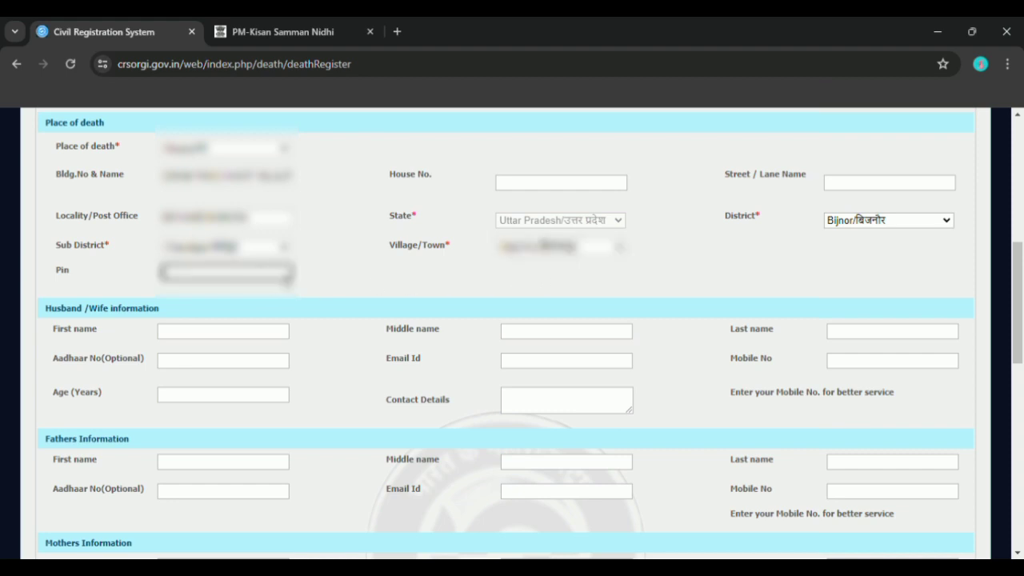
text(246725)
Enter the spouse's first and last name in the husband/wife information, leaving the middle name blank
click(229, 332)
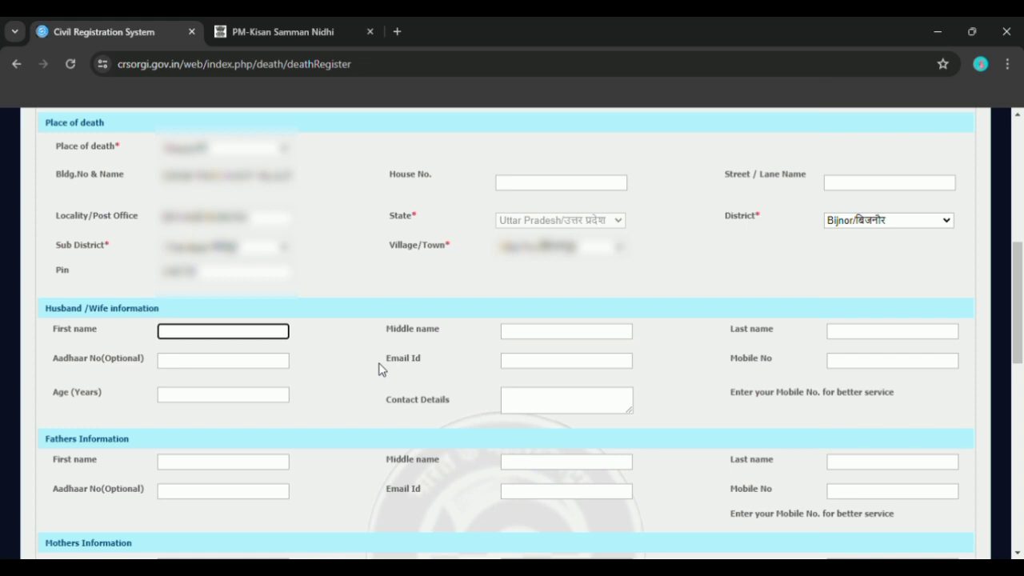
click(857, 339)
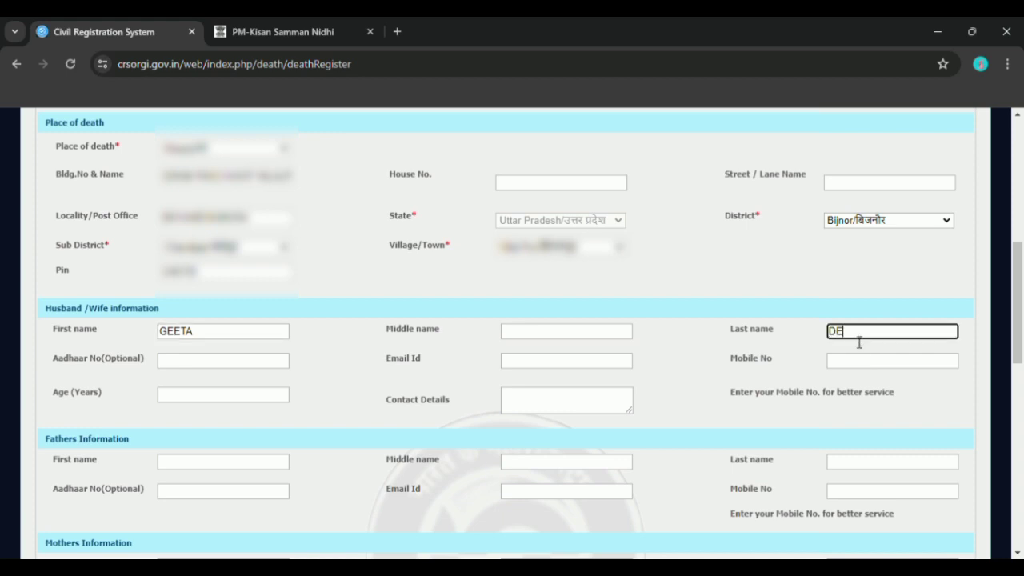
Enter the spouse's Aadhaar number in the husband/wife information
click(240, 362)
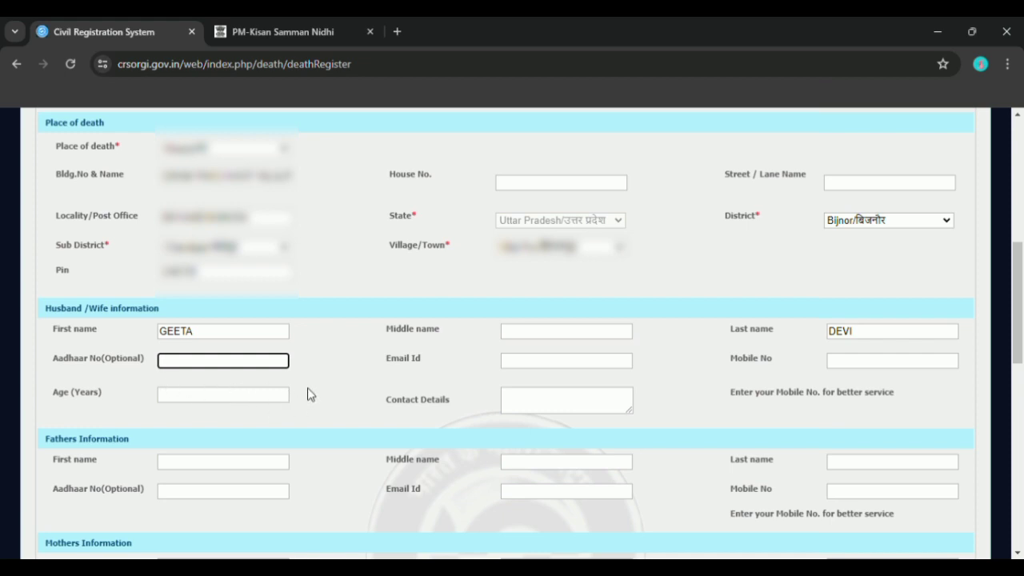
text(82??)
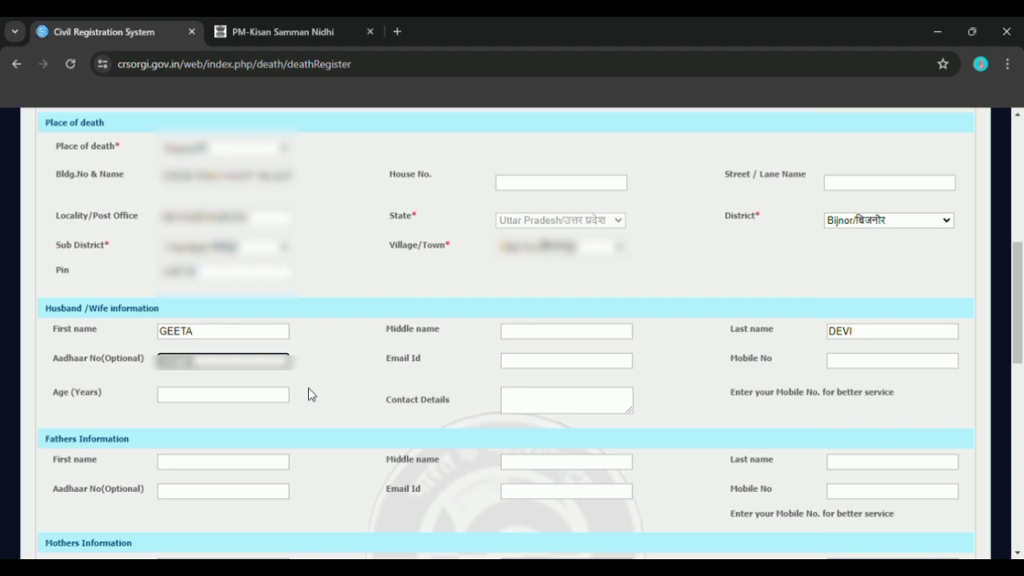
text(????)
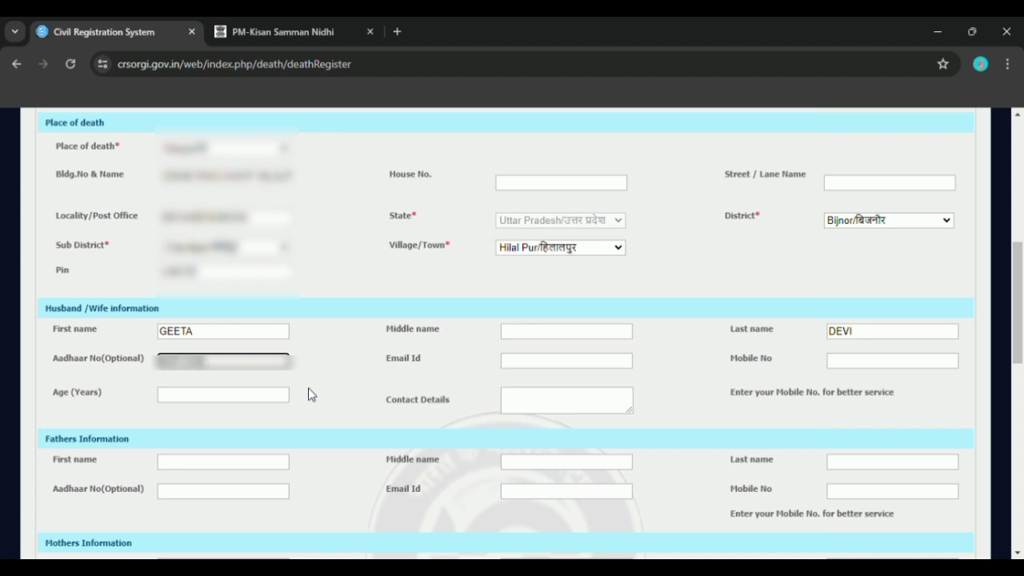
text(??)
Enter the father's first and last name, leaving his middle name and Aadhaar number blank
scroll(328, 435, down, 1)
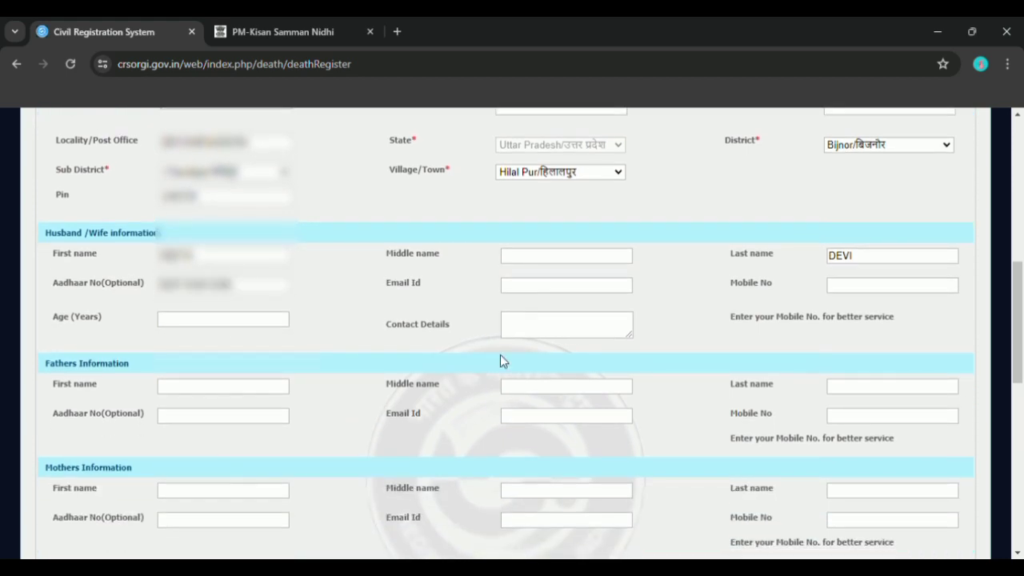
scroll(231, 397, down, 1)
click(182, 312)
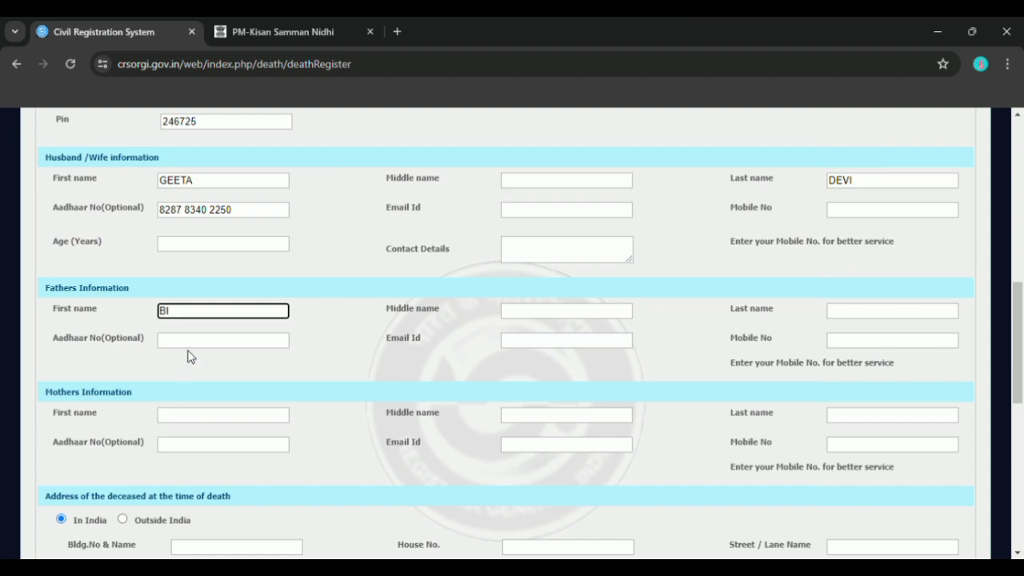
click(523, 317)
click(853, 313)
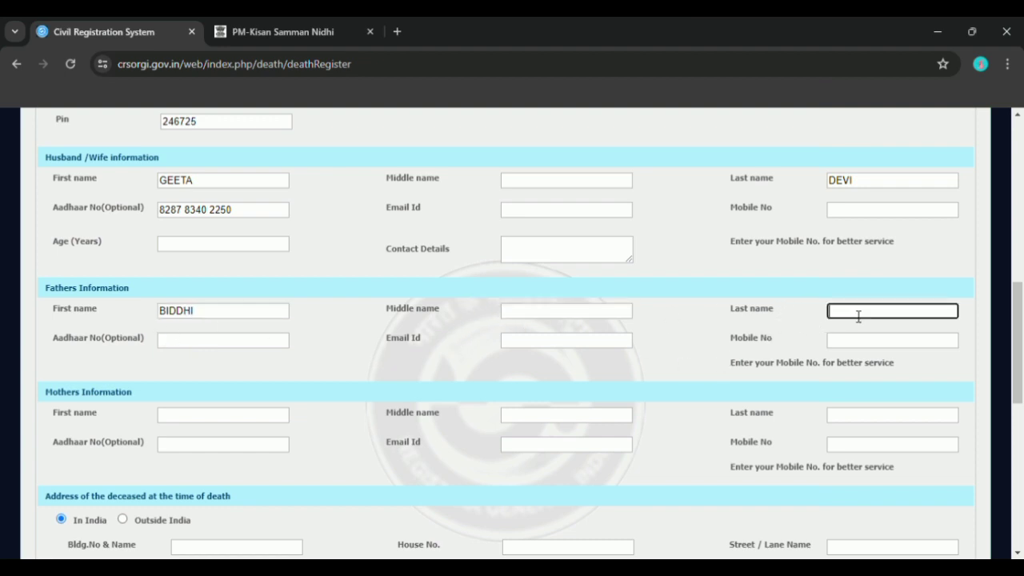
click(173, 340)
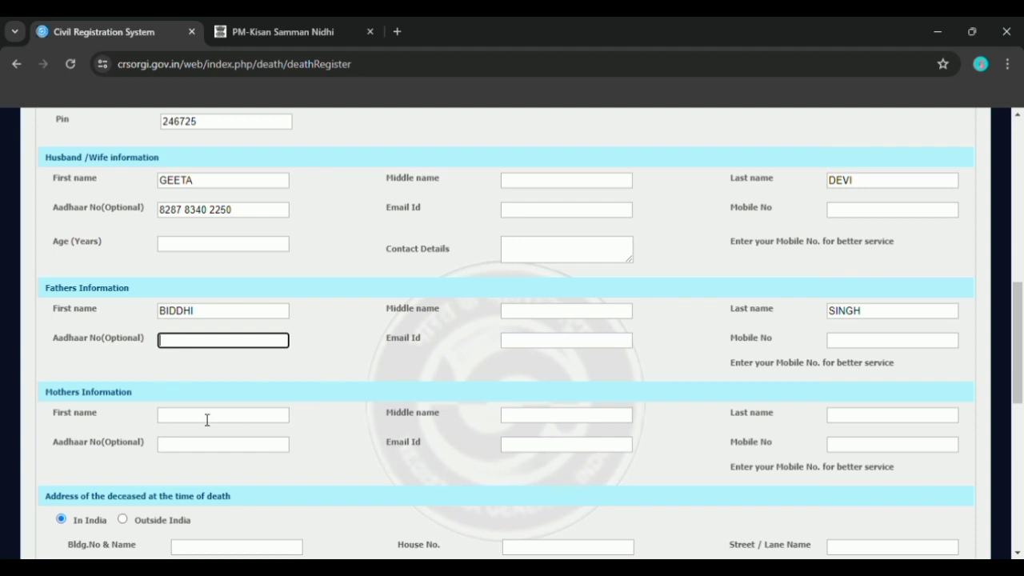
Leave the mother's information blank and enter the building number and name for the deceased's address at the time of death
scroll(155, 414, down, 1)
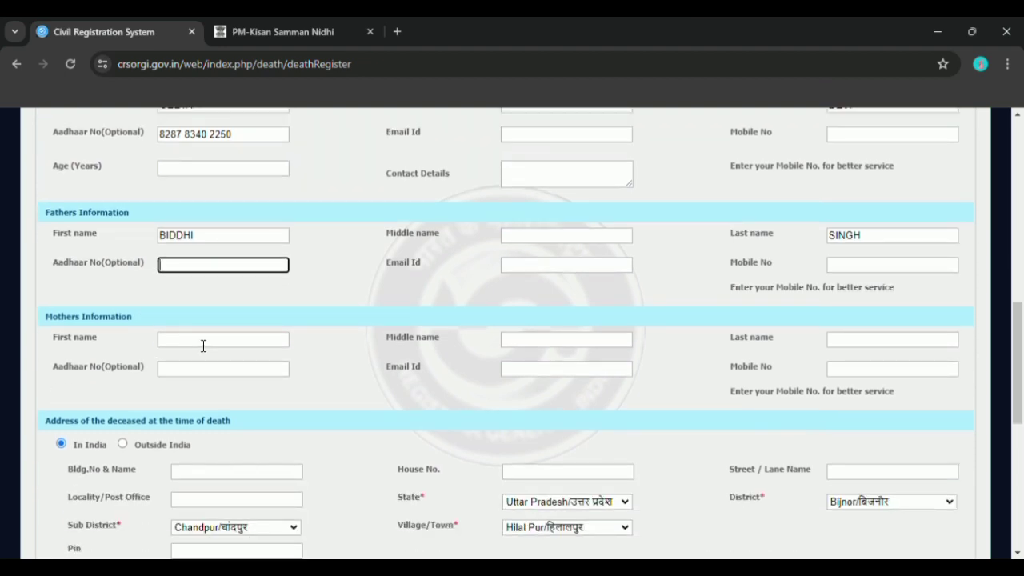
scroll(206, 347, up, 1)
scroll(213, 350, down, 1)
click(193, 349)
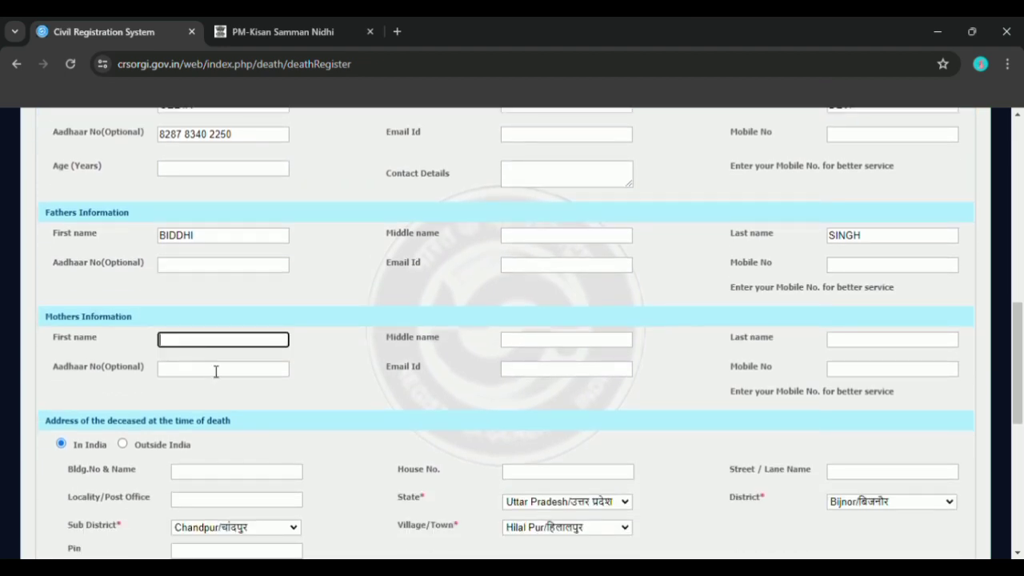
scroll(443, 407, down, 1)
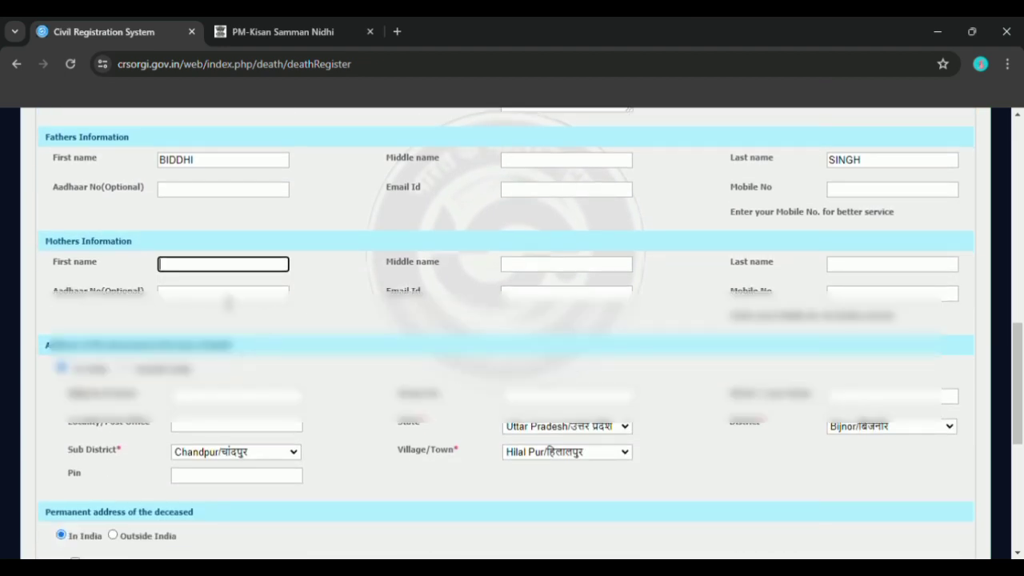
scroll(264, 344, down, 1)
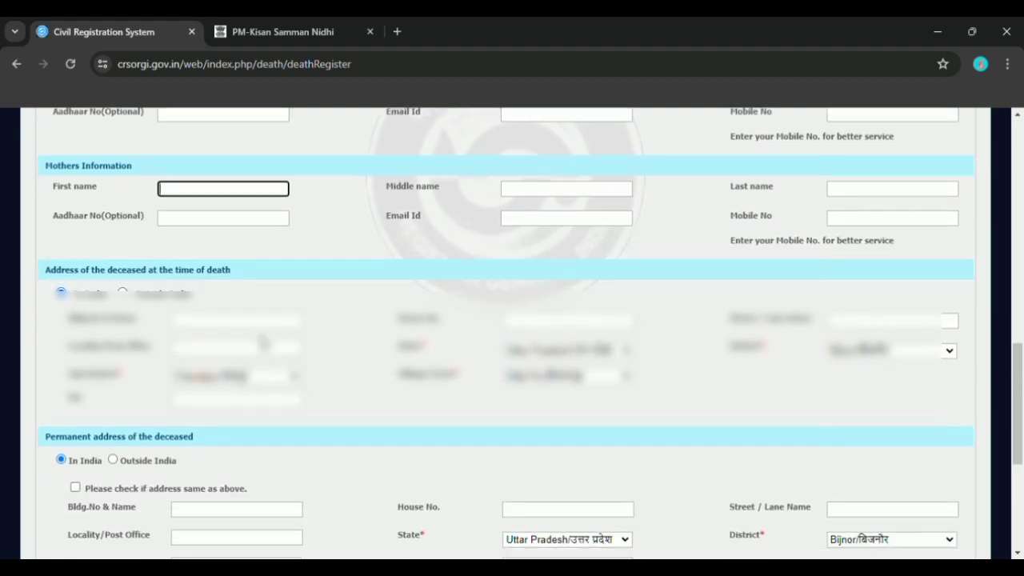
click(200, 321)
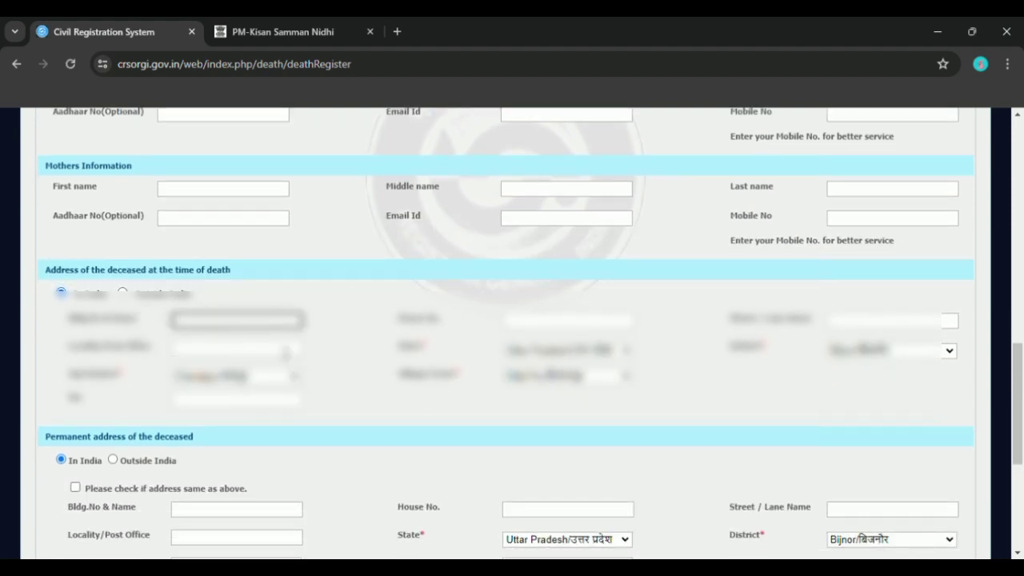
text(HOUSE NUMBER )
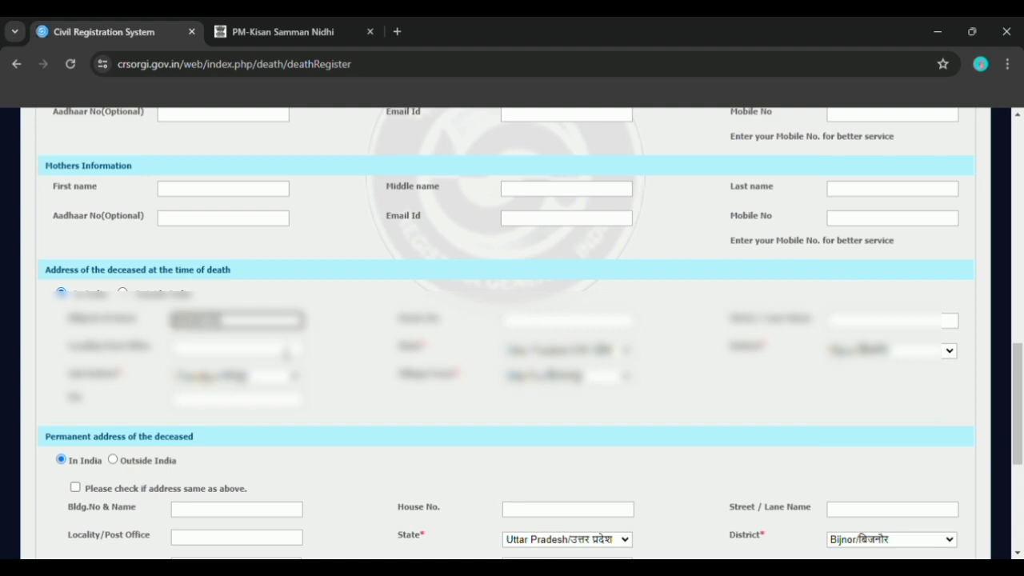
text(ST)
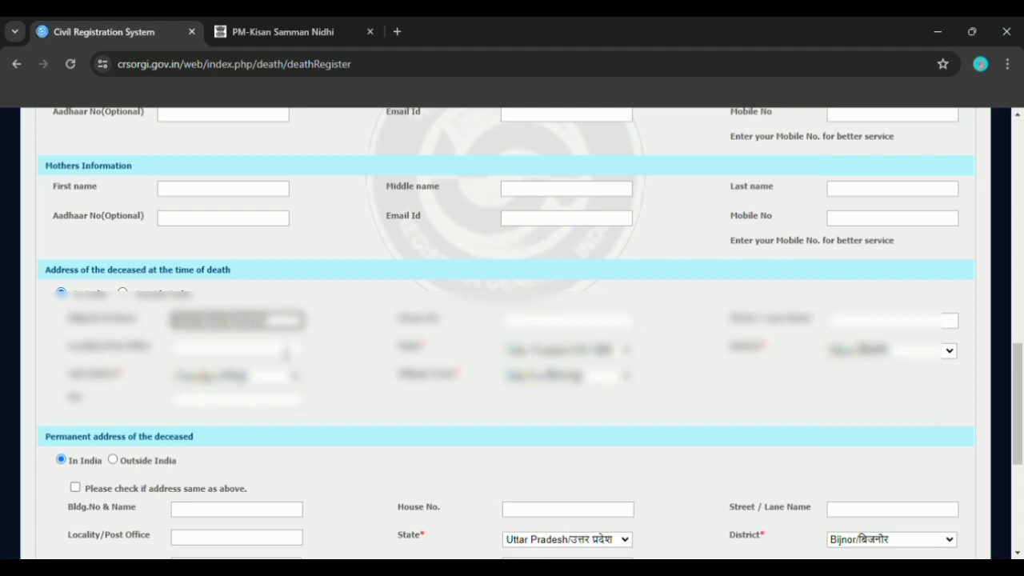
text(REET NO)
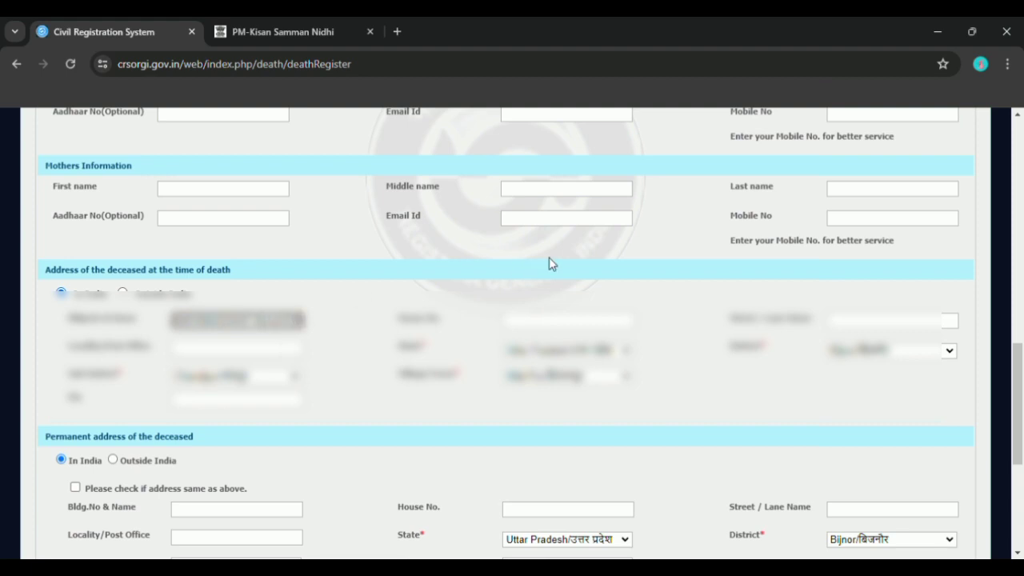
Enter the locality/post office and postal PIN code for the address at the time of death, leaving house number and street blank
click(551, 322)
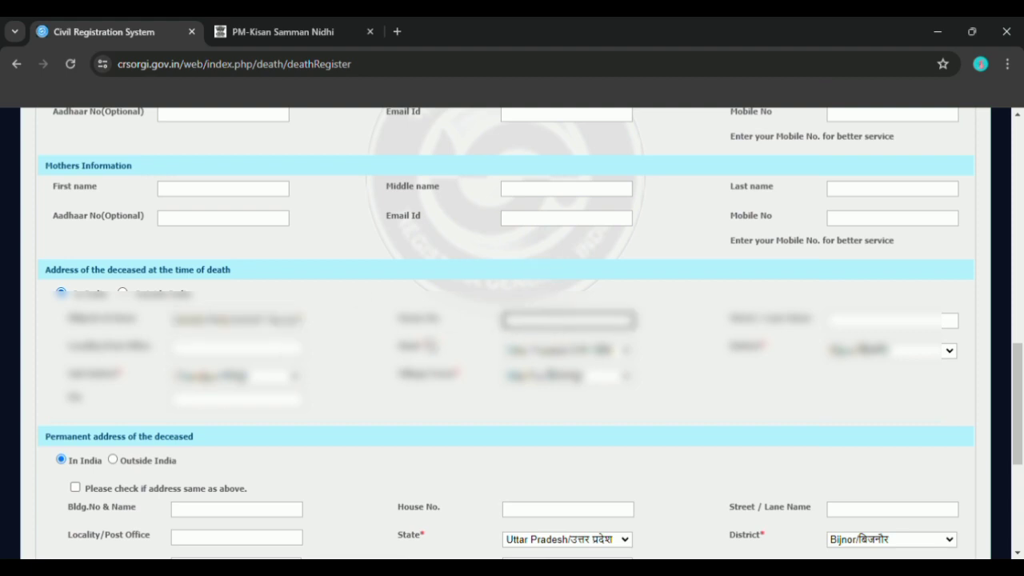
click(844, 322)
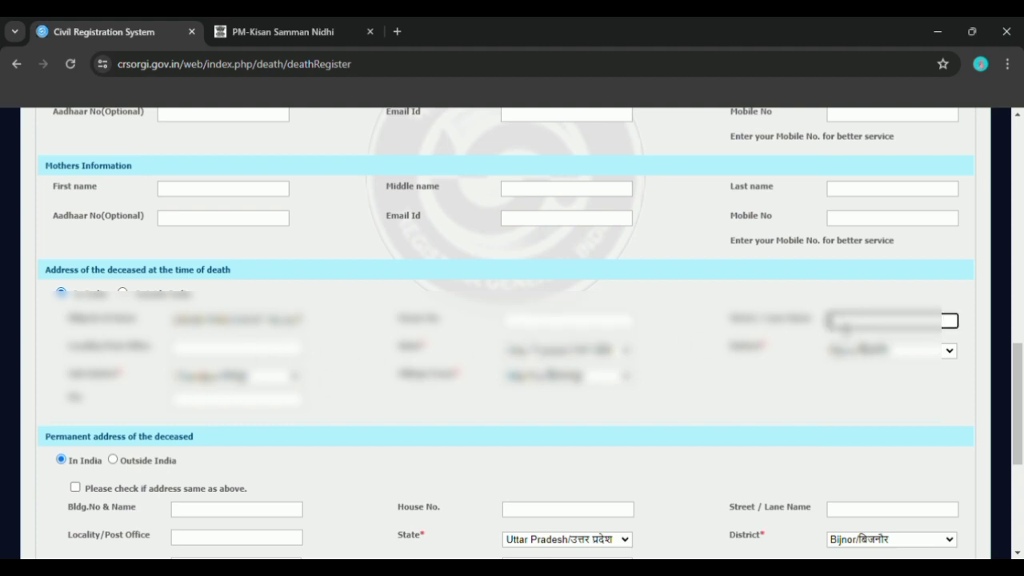
click(180, 351)
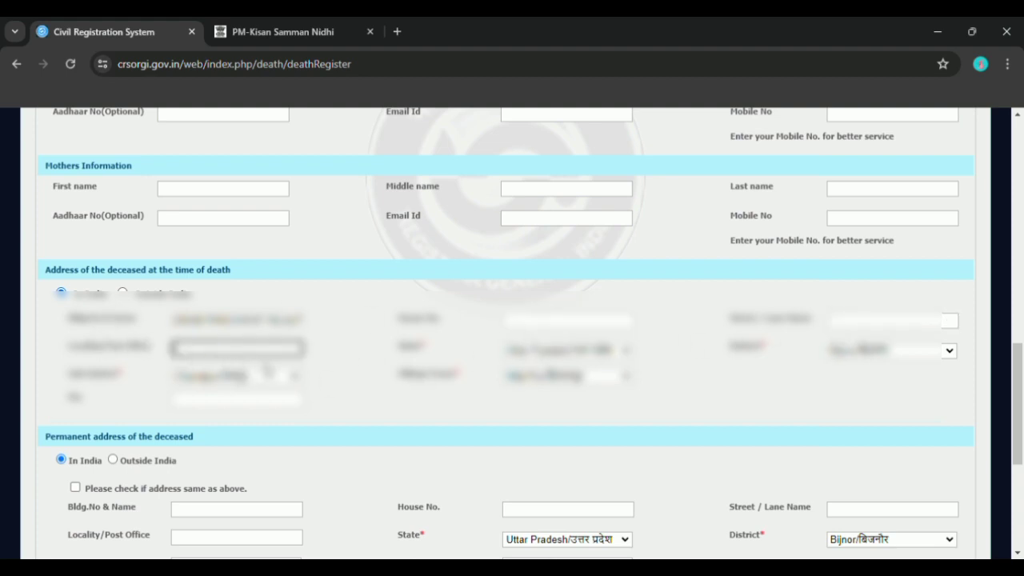
text(CHAND)
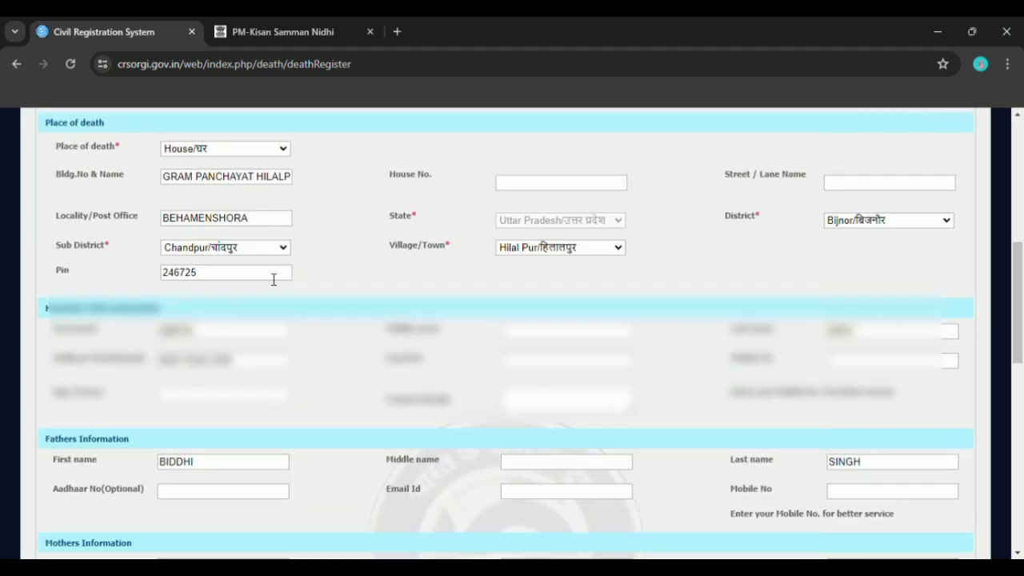
scroll(274, 279, down, 2)
scroll(275, 284, up, 1)
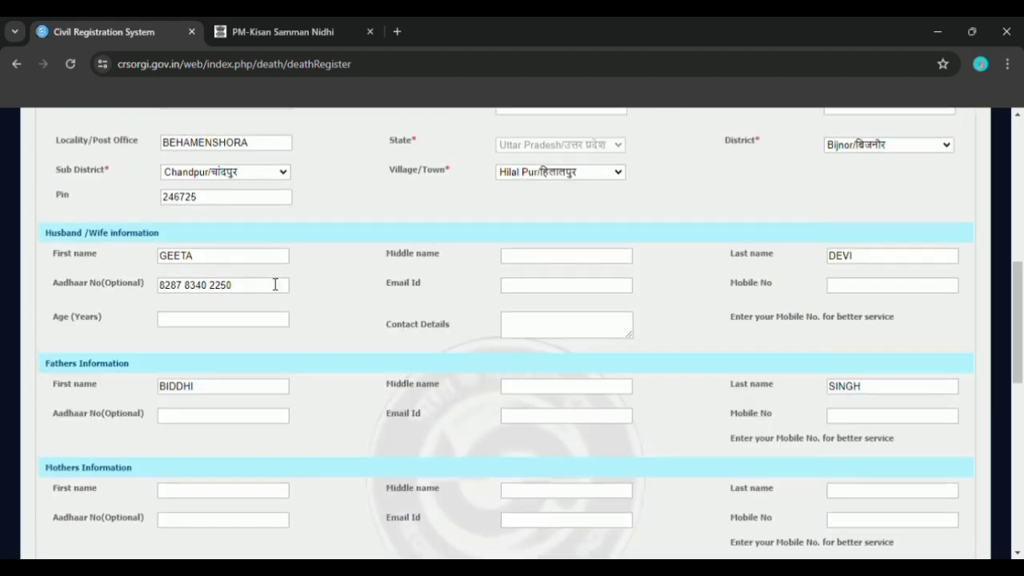
scroll(268, 283, down, 6)
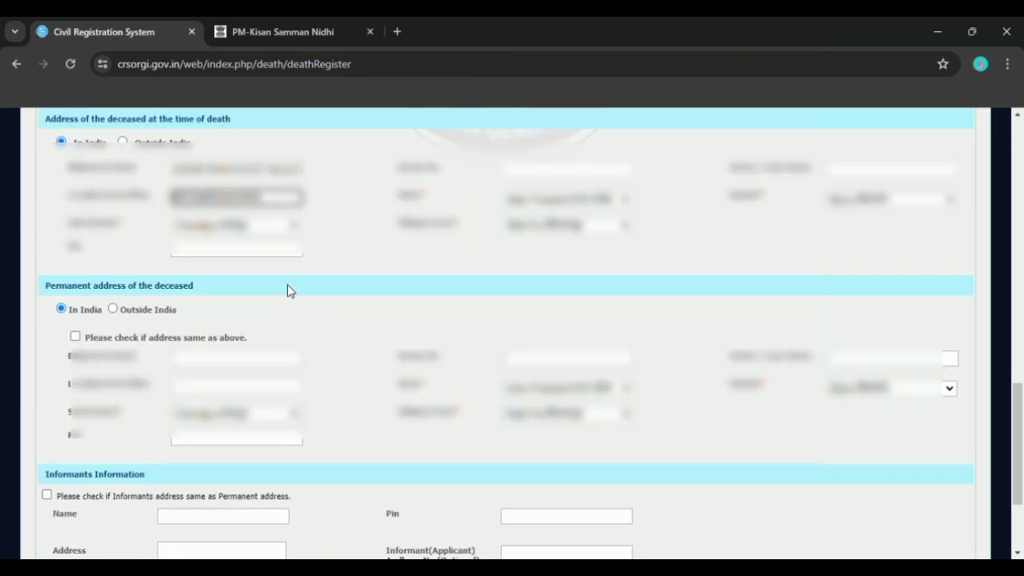
click(207, 251)
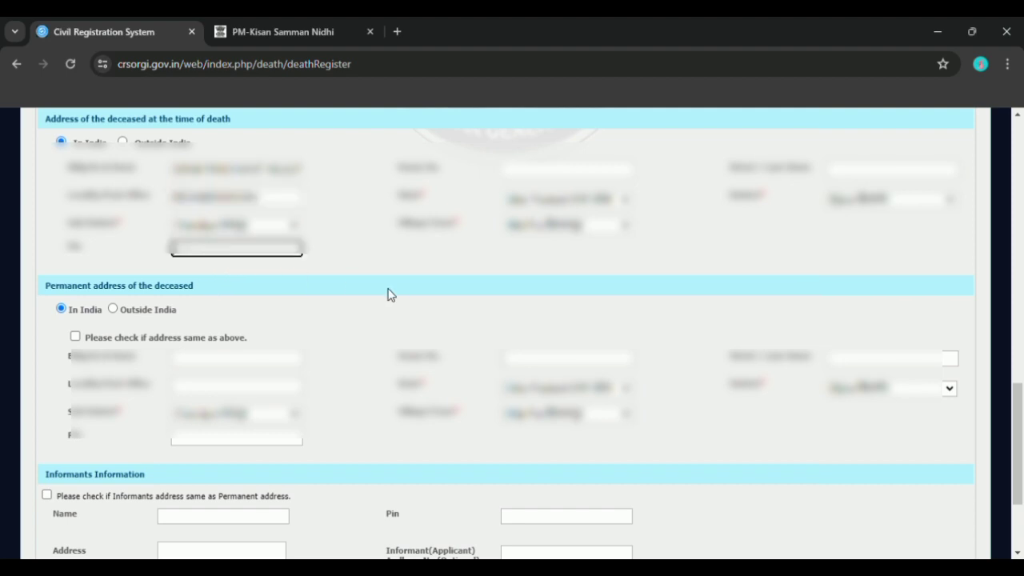
text(******)
Mark the deceased's permanent address as the same as the address at the time of death
scroll(311, 294, down, 1)
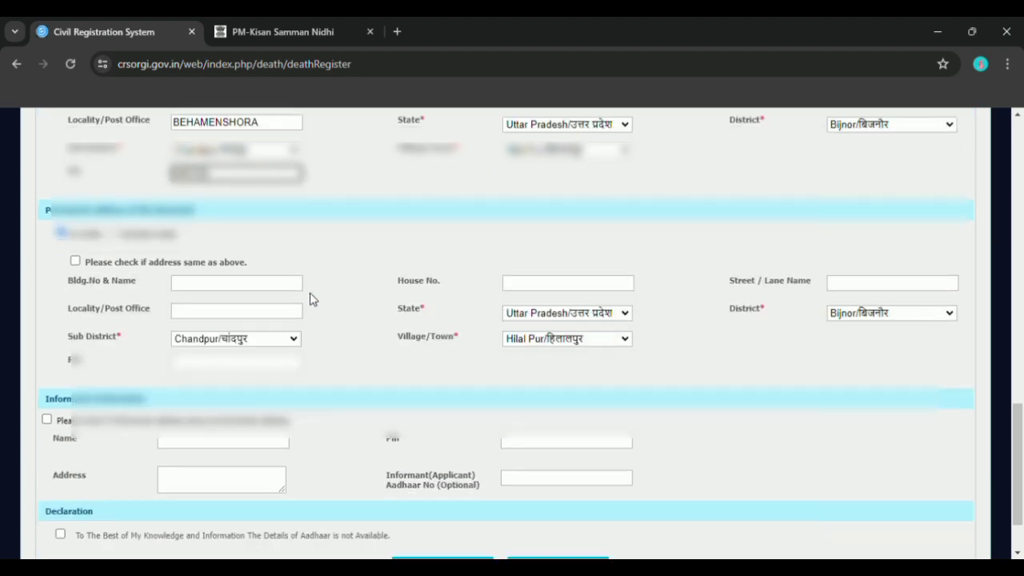
scroll(256, 270, up, 1)
scroll(359, 312, down, 1)
scroll(197, 272, up, 1)
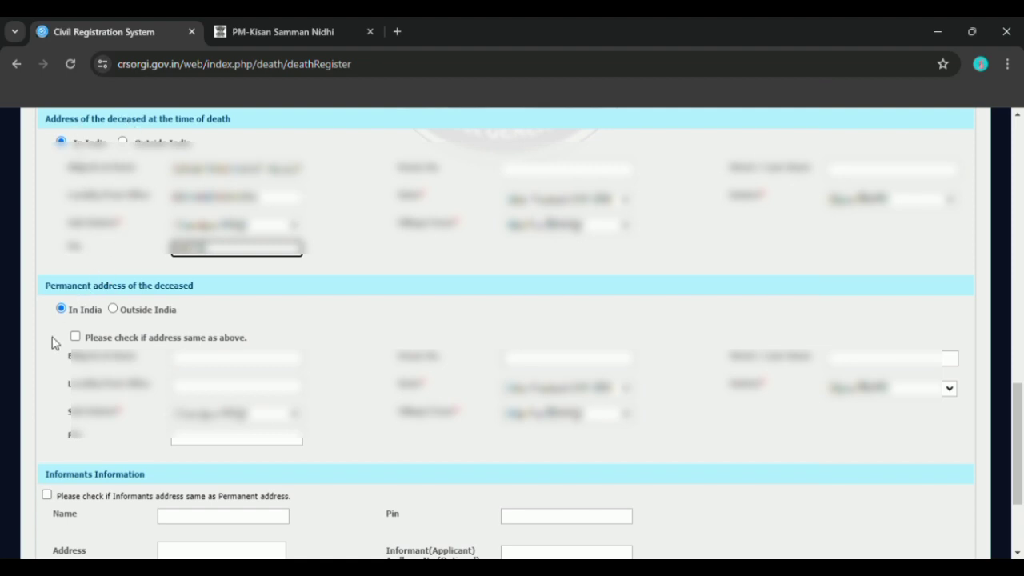
scroll(96, 336, down, 1)
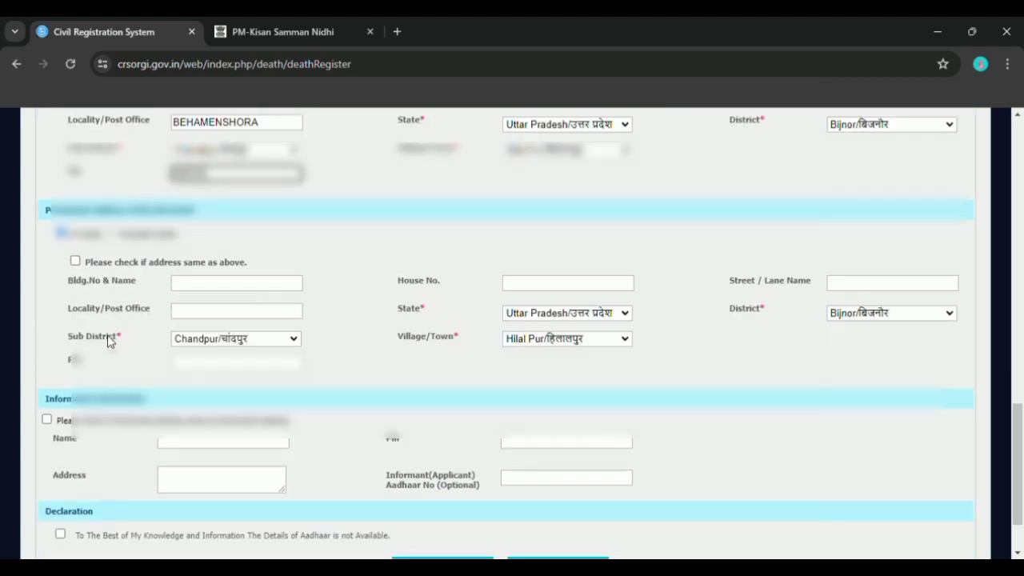
click(75, 262)
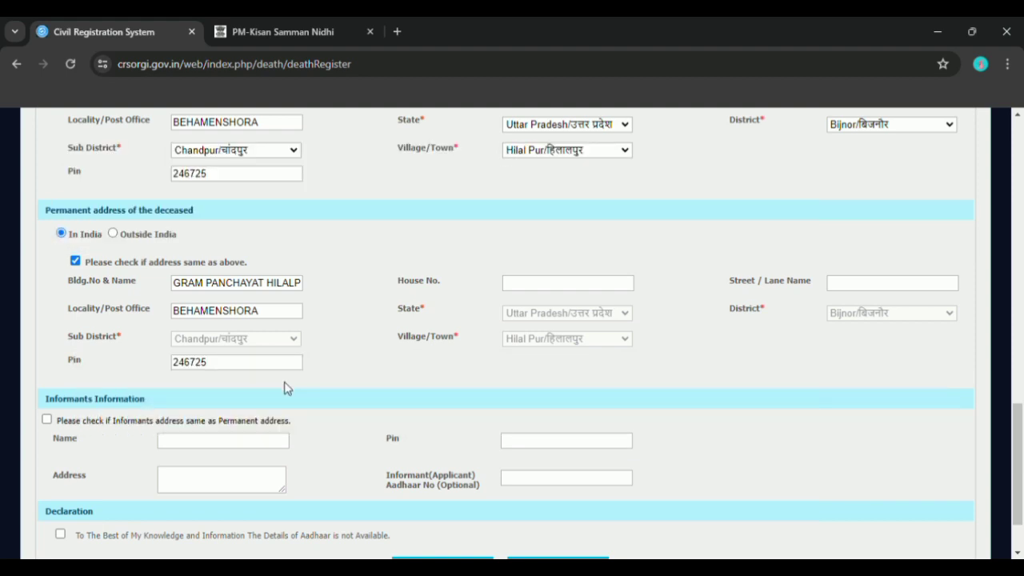
Enter the informant's name, postal PIN code and Aadhaar number in the informant's information
scroll(286, 388, down, 1)
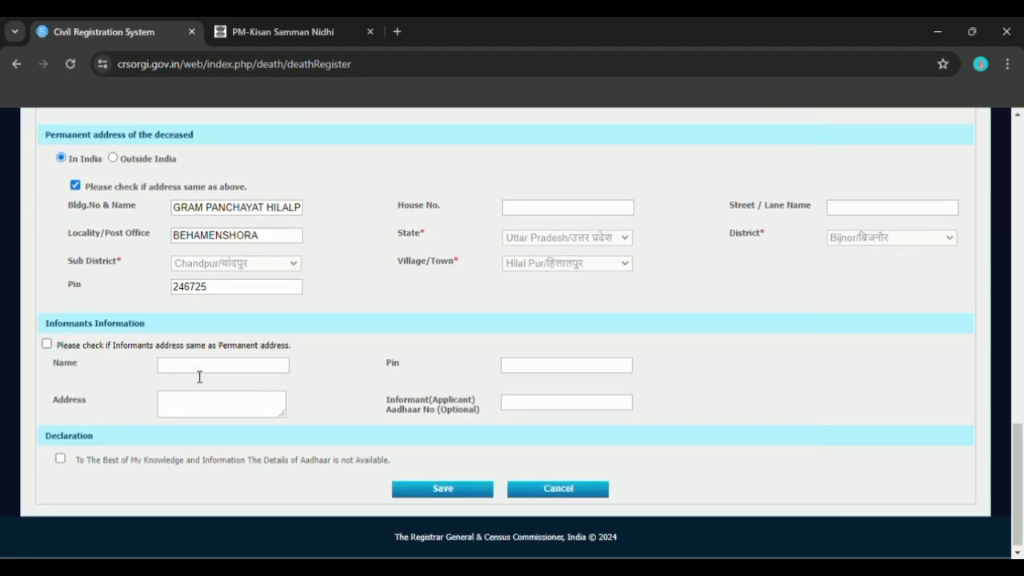
click(193, 372)
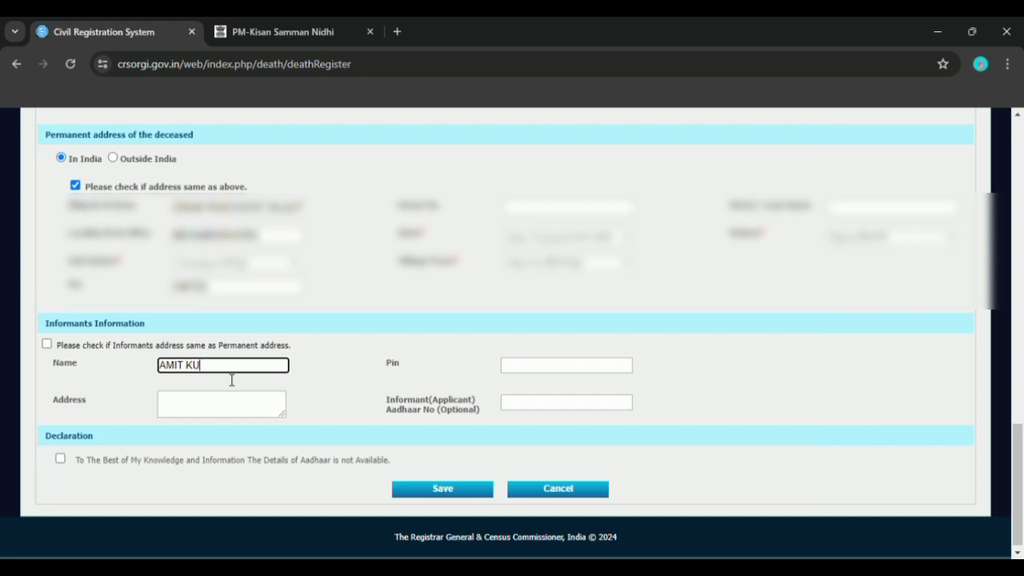
click(522, 369)
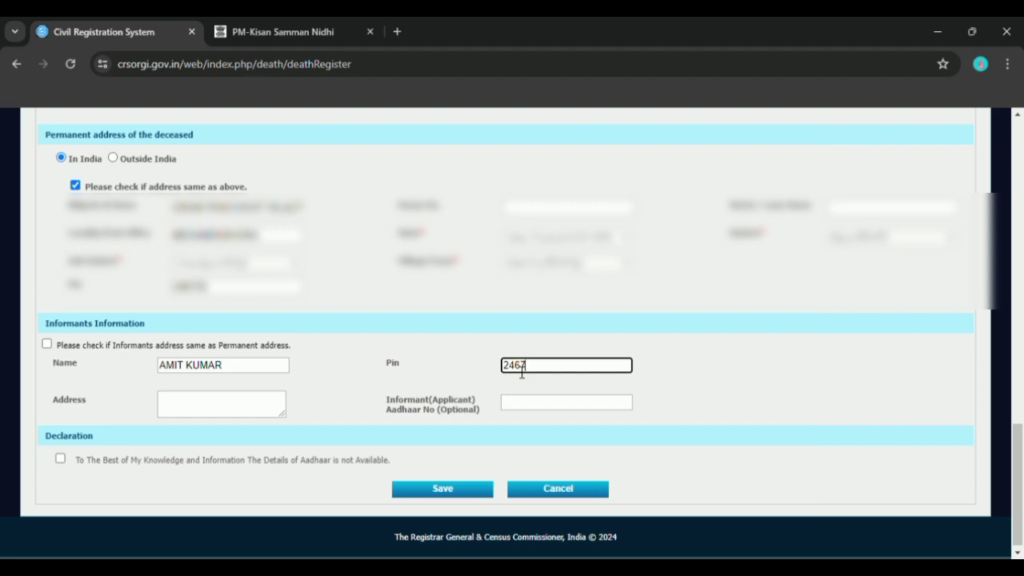
text(246725)
click(524, 415)
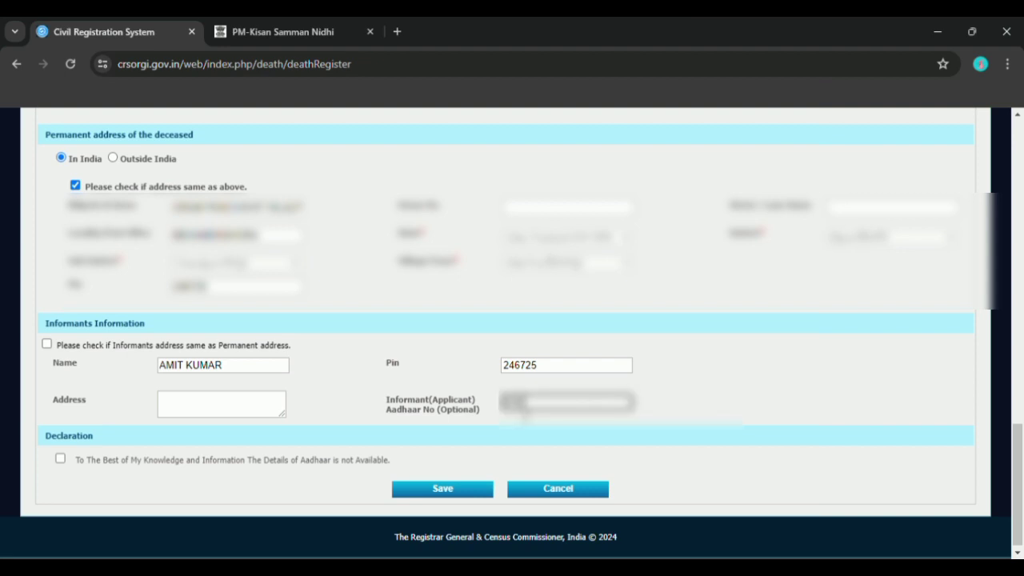
text(????)
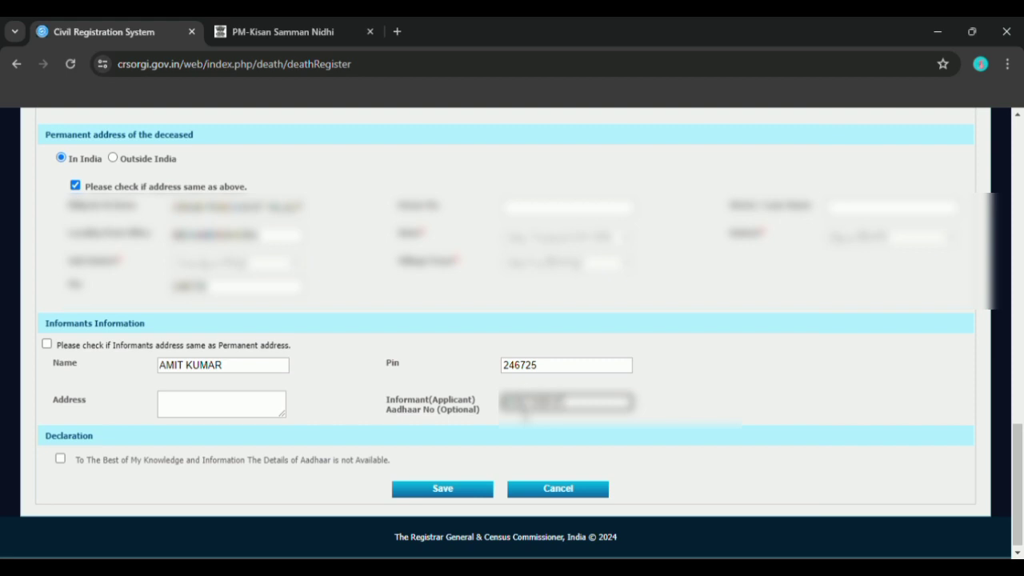
text(??)
Mark the informant's address as the same as the permanent address and re-enter the informant's name
click(47, 344)
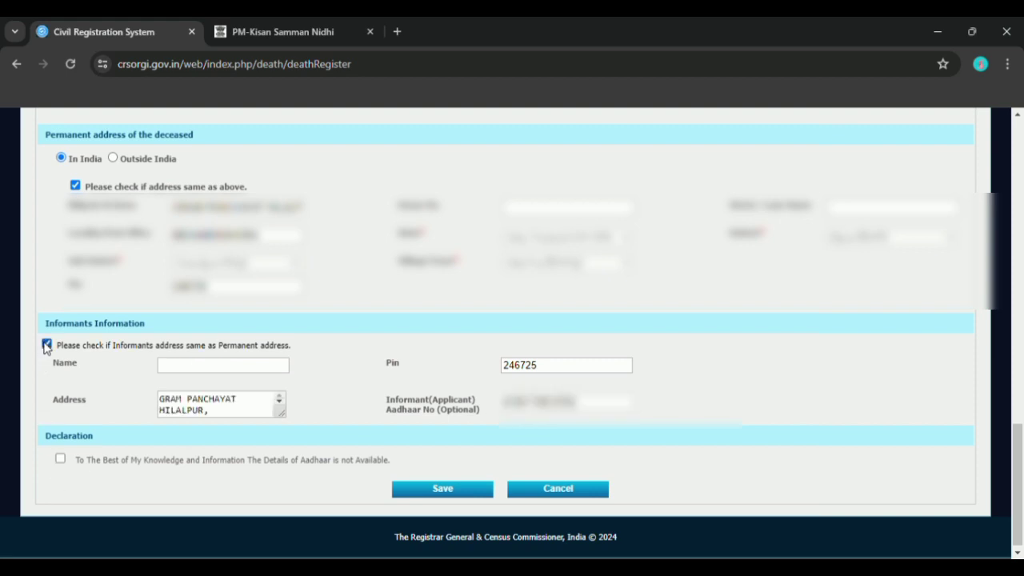
scroll(256, 410, down, 2)
scroll(256, 412, down, 1)
scroll(255, 416, up, 3)
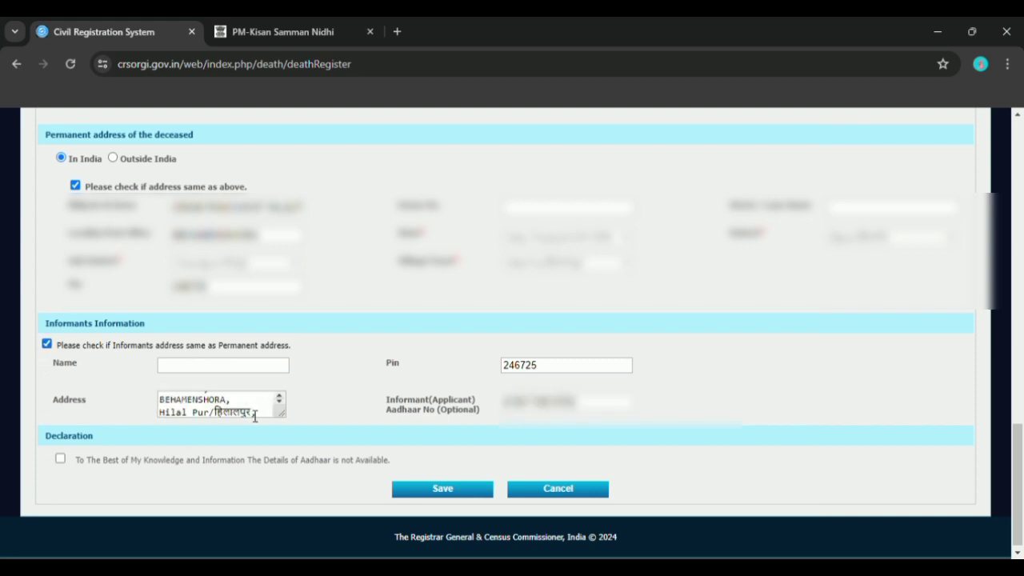
click(213, 372)
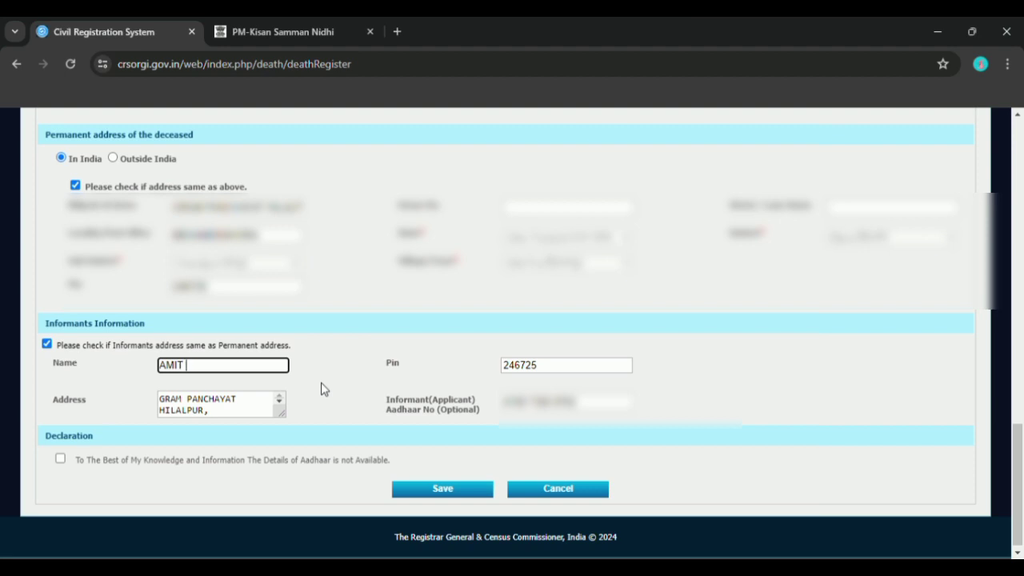
Save the legal information with the Aadhaar-not-available declaration unticked, accepting that the mother's name is left blank
scroll(216, 432, down, 1)
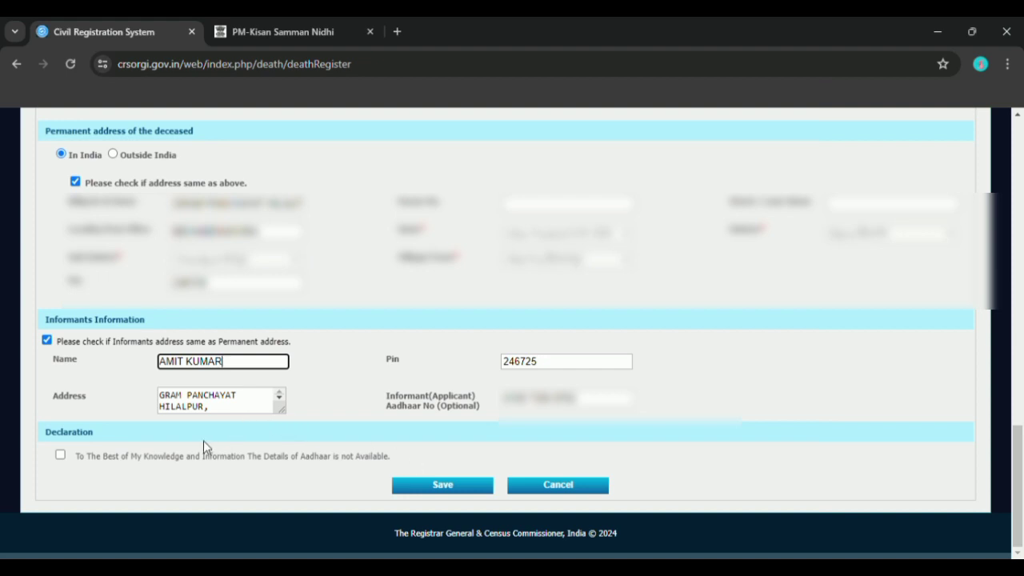
click(60, 456)
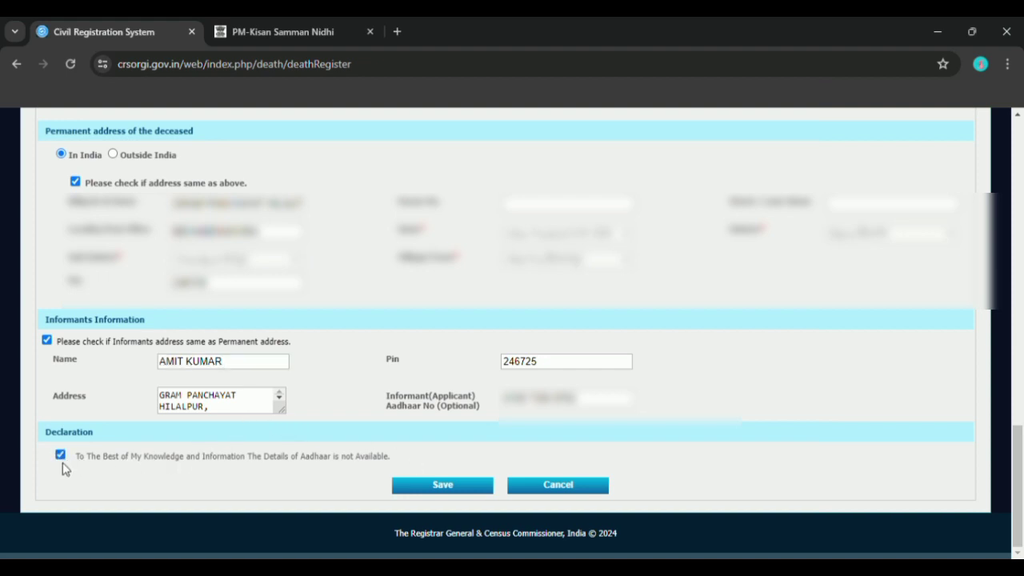
click(61, 456)
click(429, 490)
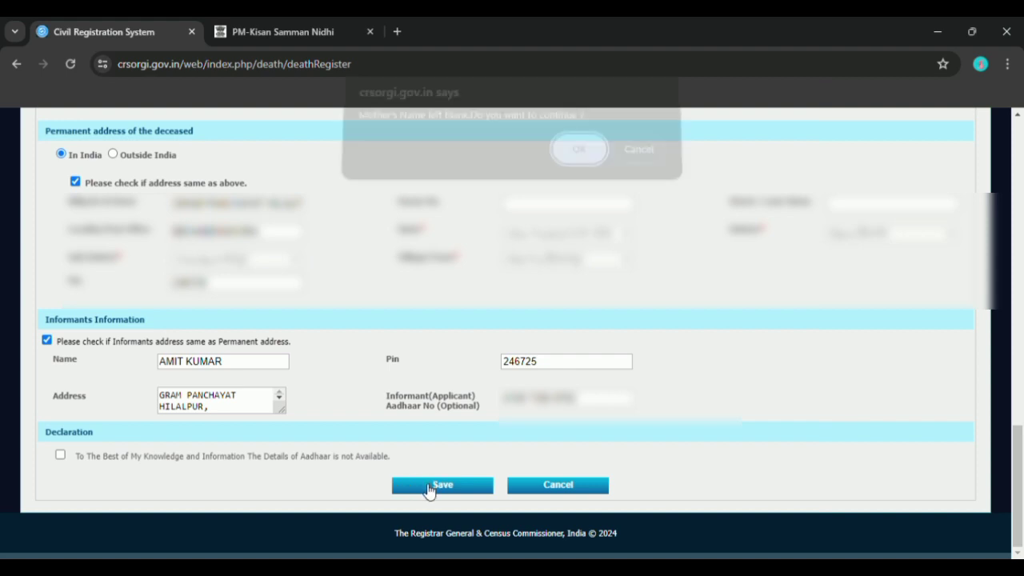
click(576, 160)
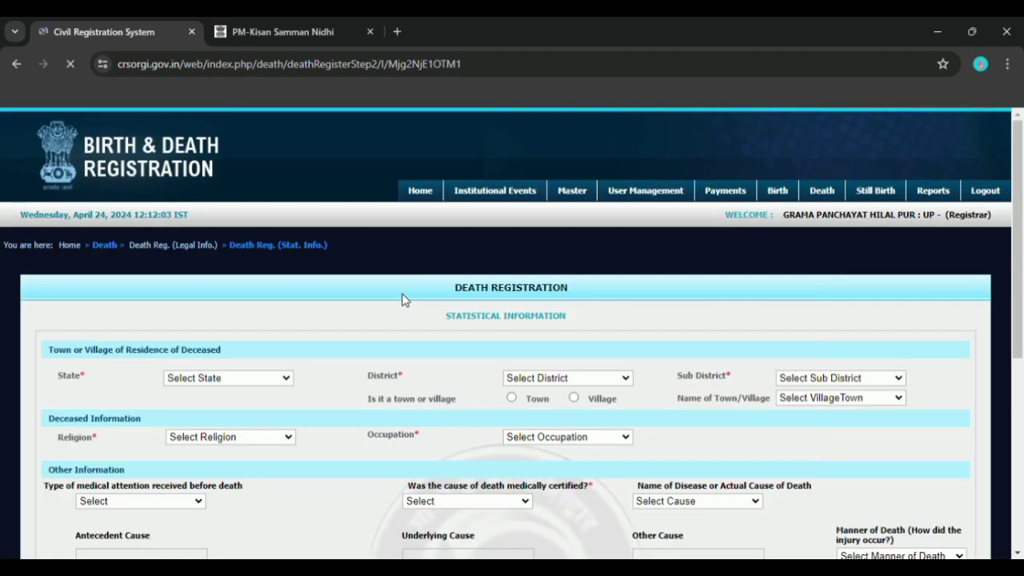
Set the deceased's religion to Hindu and occupation to Not Known in the statistical information
scroll(160, 222, up, 1)
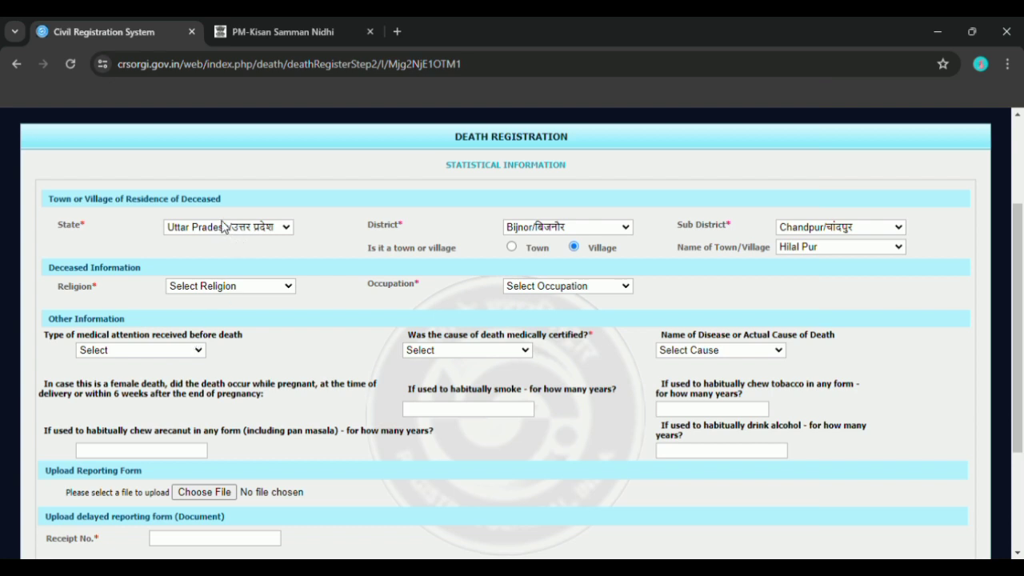
click(200, 339)
click(525, 287)
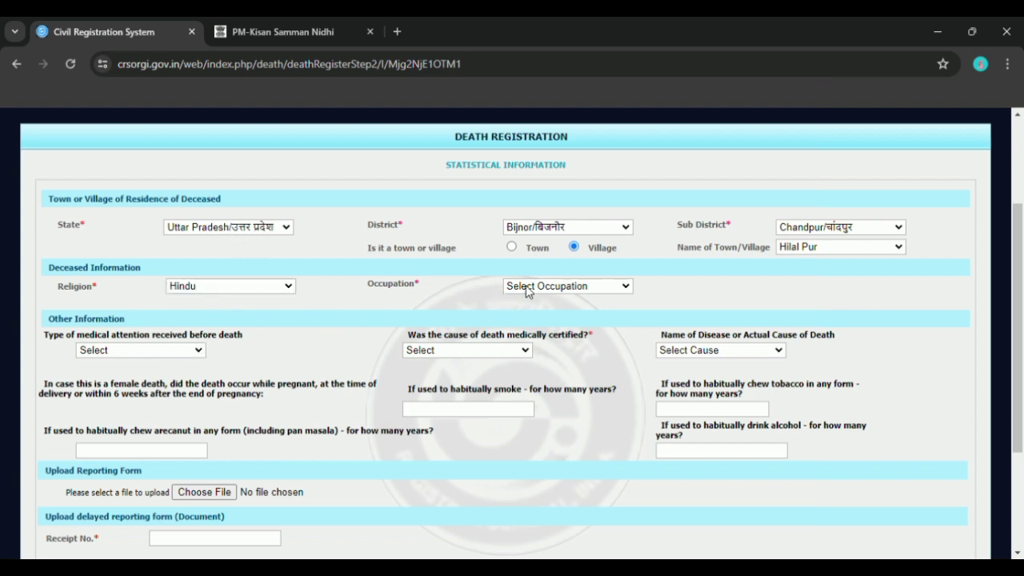
click(537, 399)
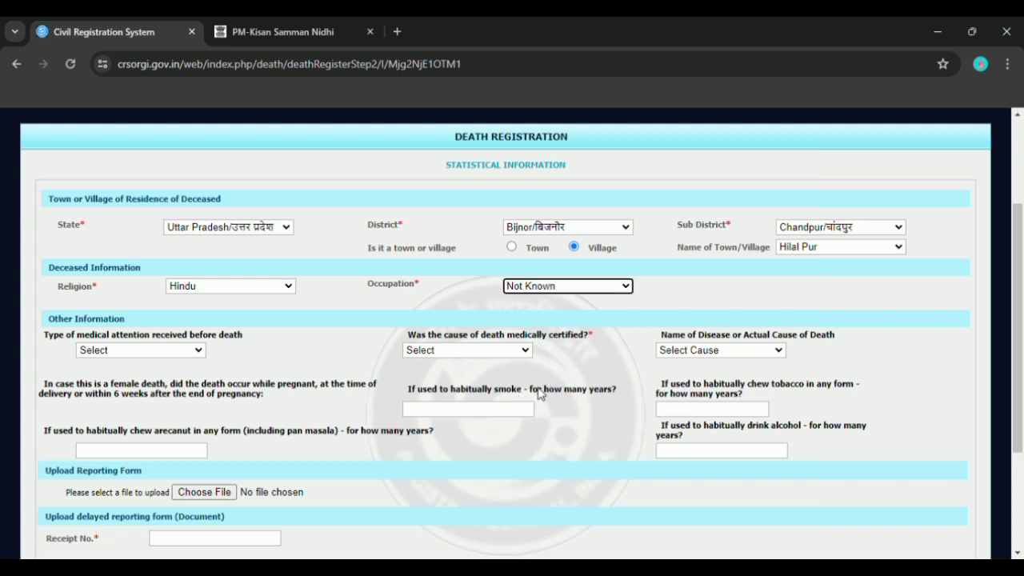
Set the medical attention before death to No medical attention and the medically certified cause to No, leaving the disease or cause unselected
click(199, 353)
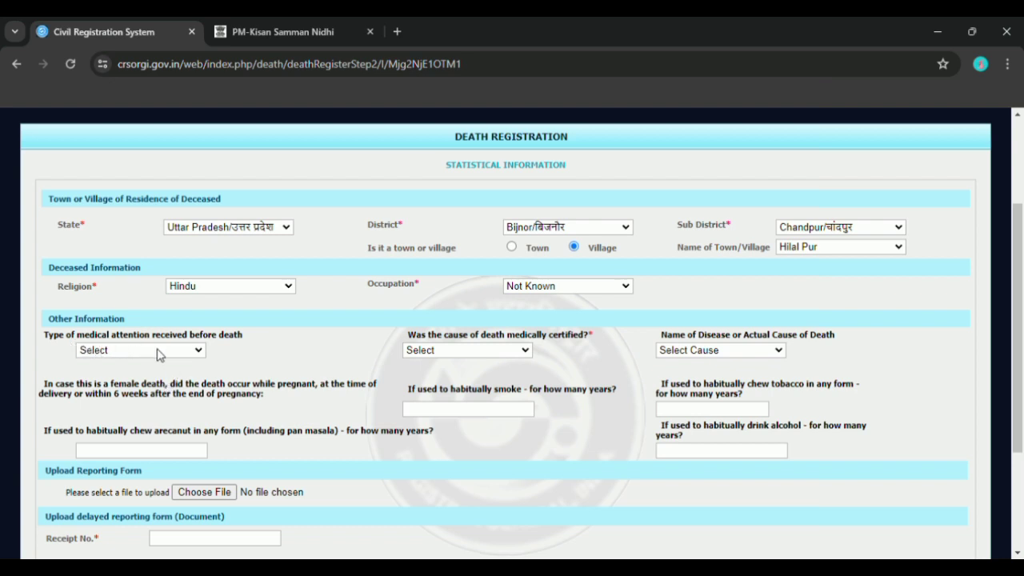
click(130, 389)
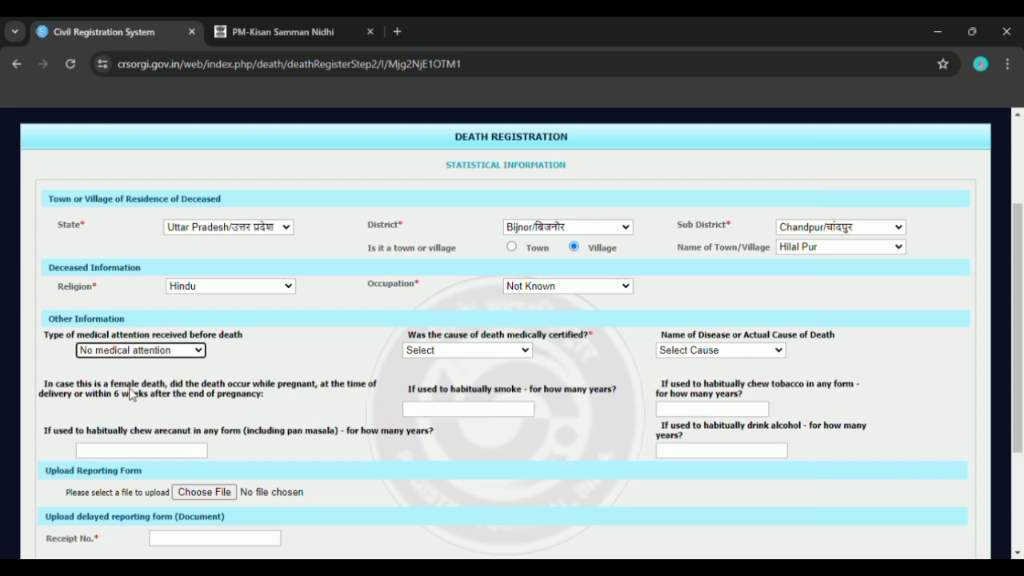
click(424, 359)
click(445, 392)
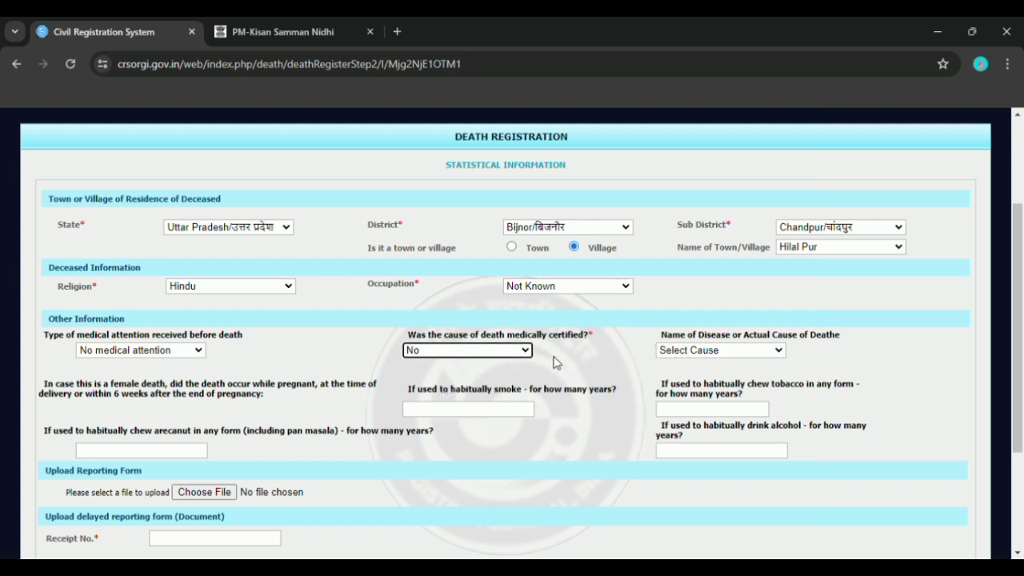
click(669, 362)
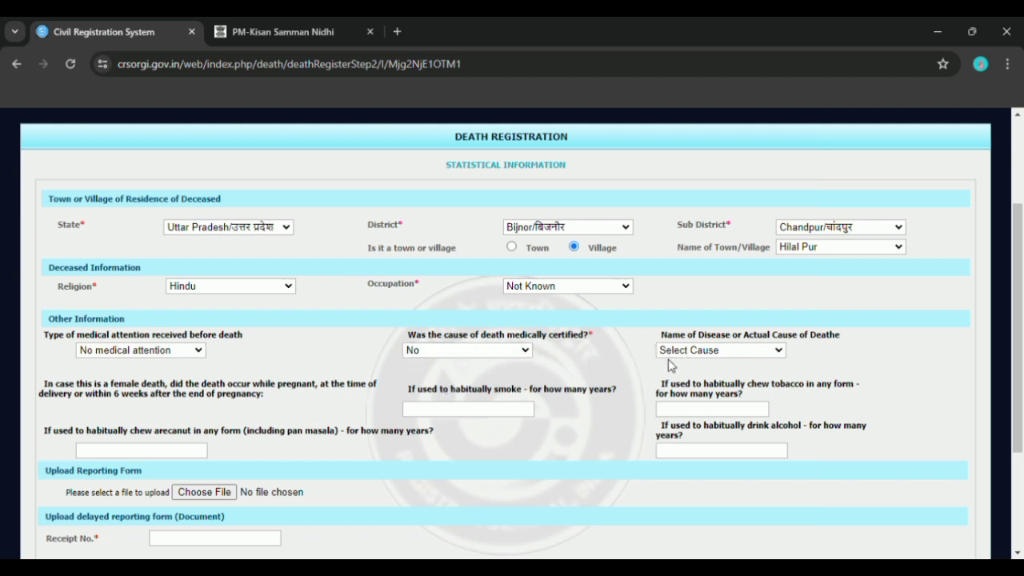
Attach the file Untitled-1.jpg as the reporting form
scroll(516, 388, down, 2)
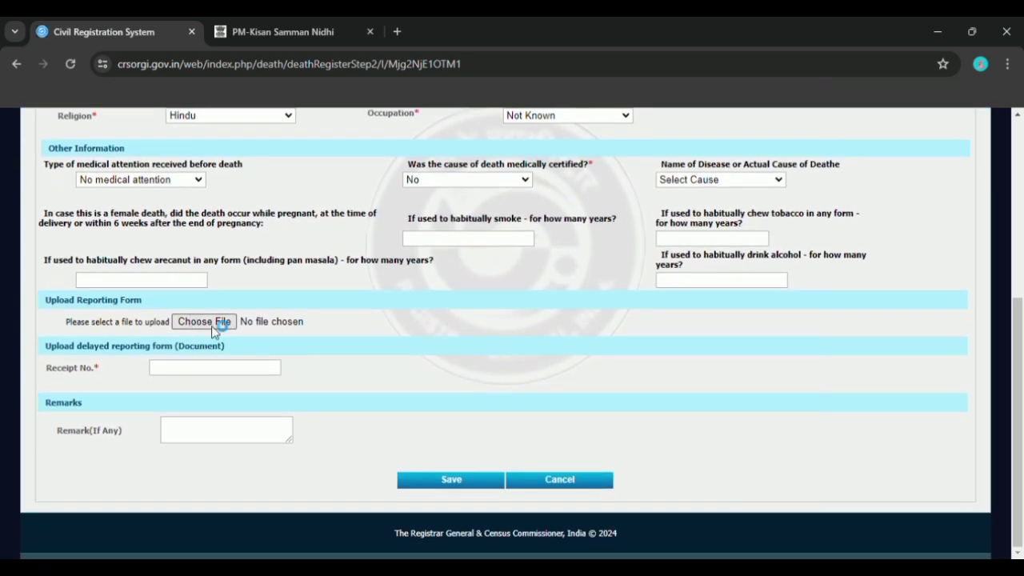
click(205, 322)
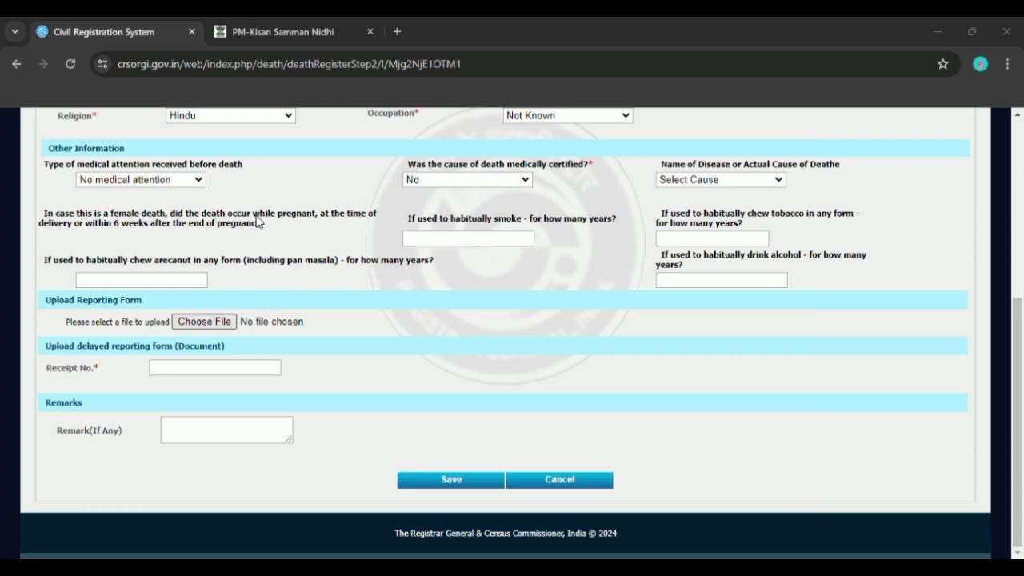
double_click(192, 295)
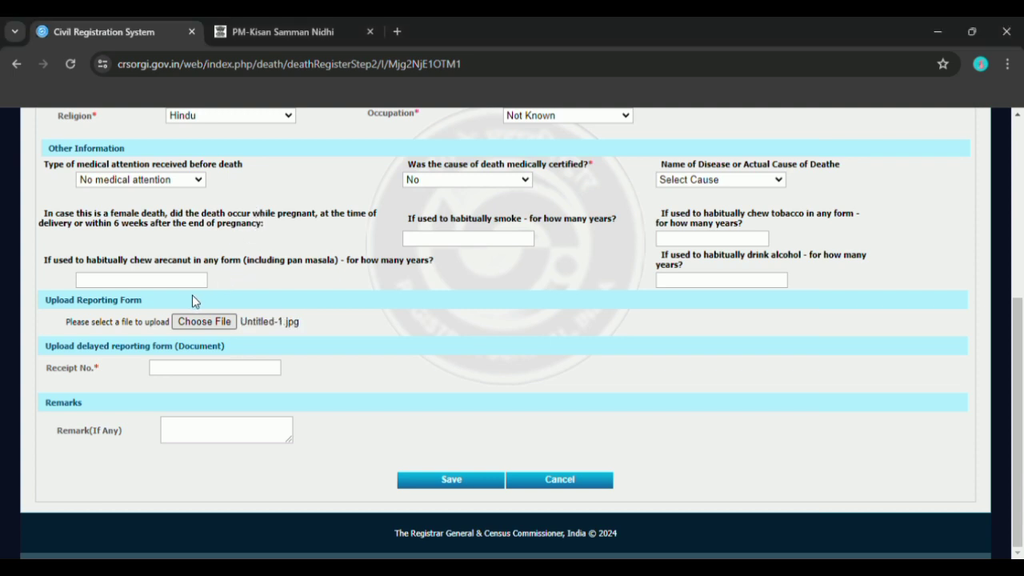
Enter the receipt number for the delayed reporting form and save the statistical information
click(216, 369)
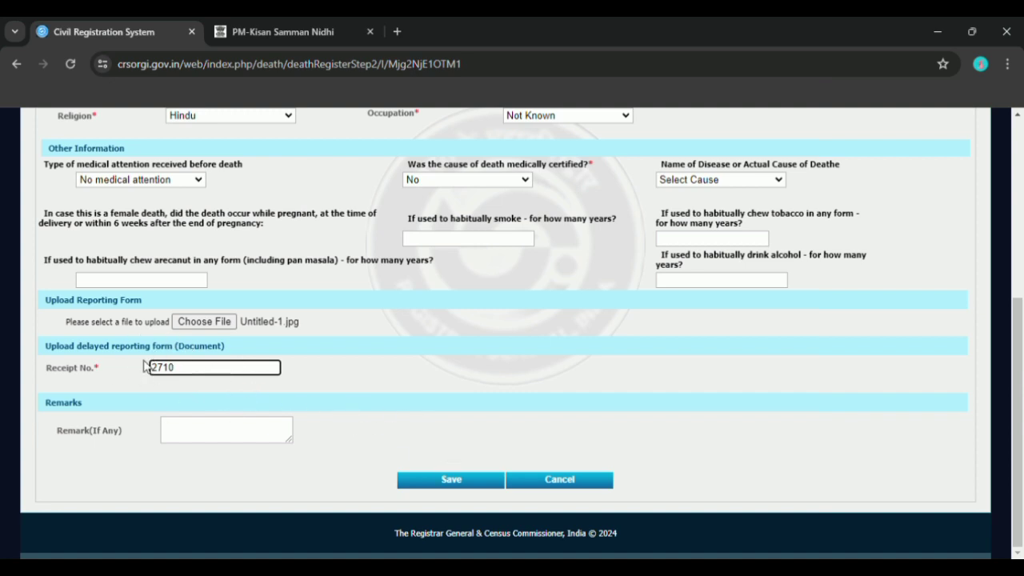
click(452, 483)
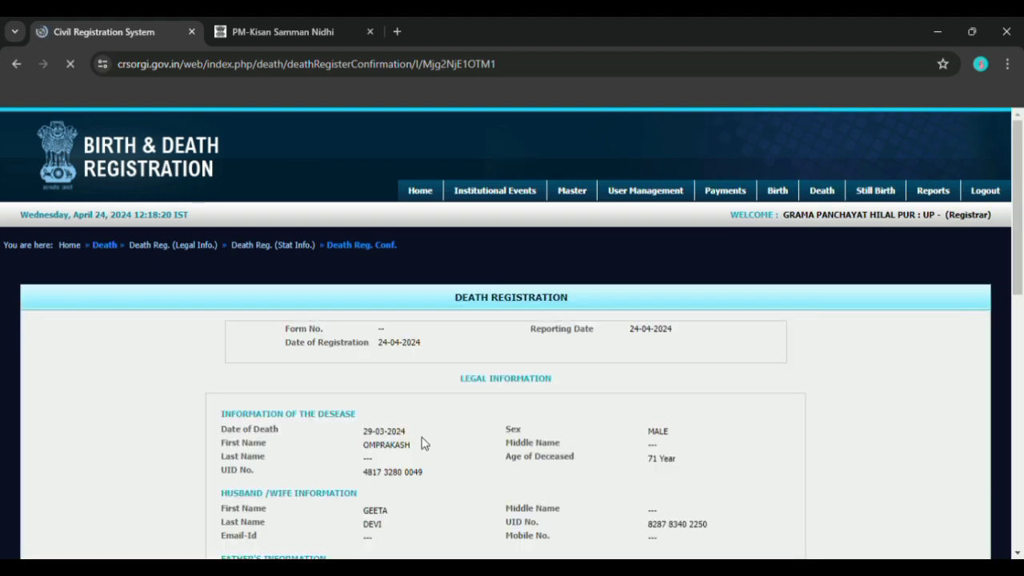
Review the legal information entered for the deceased and confirm the death registration
scroll(418, 416, down, 3)
scroll(343, 258, down, 2)
scroll(343, 263, up, 1)
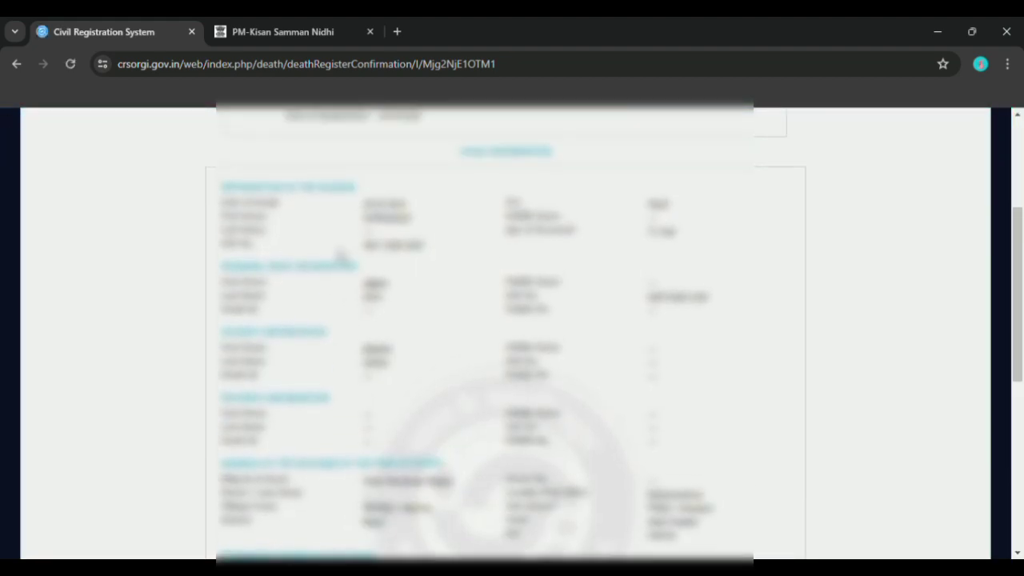
scroll(499, 256, down, 3)
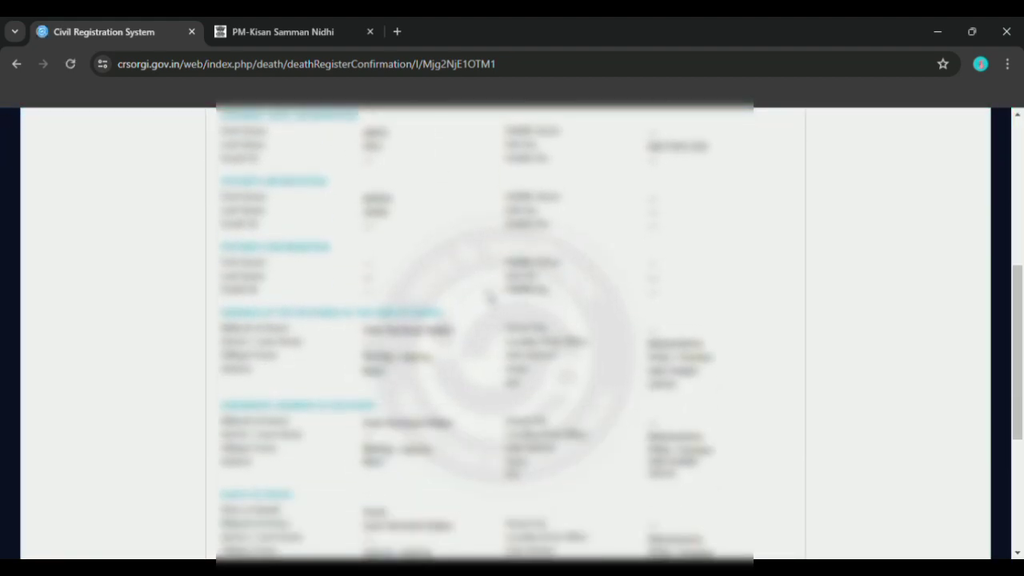
scroll(480, 292, up, 3)
scroll(416, 232, down, 1)
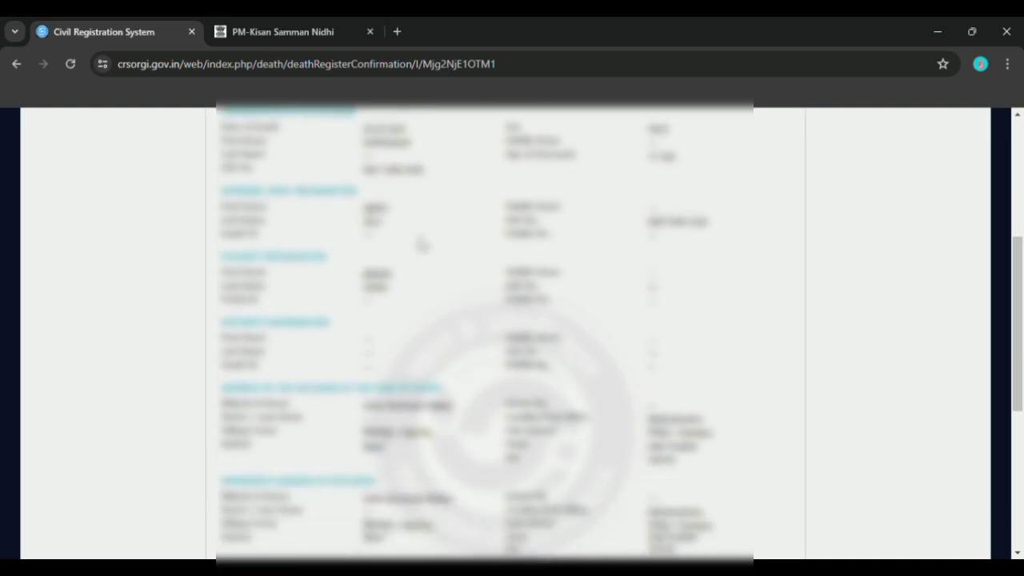
scroll(408, 232, up, 2)
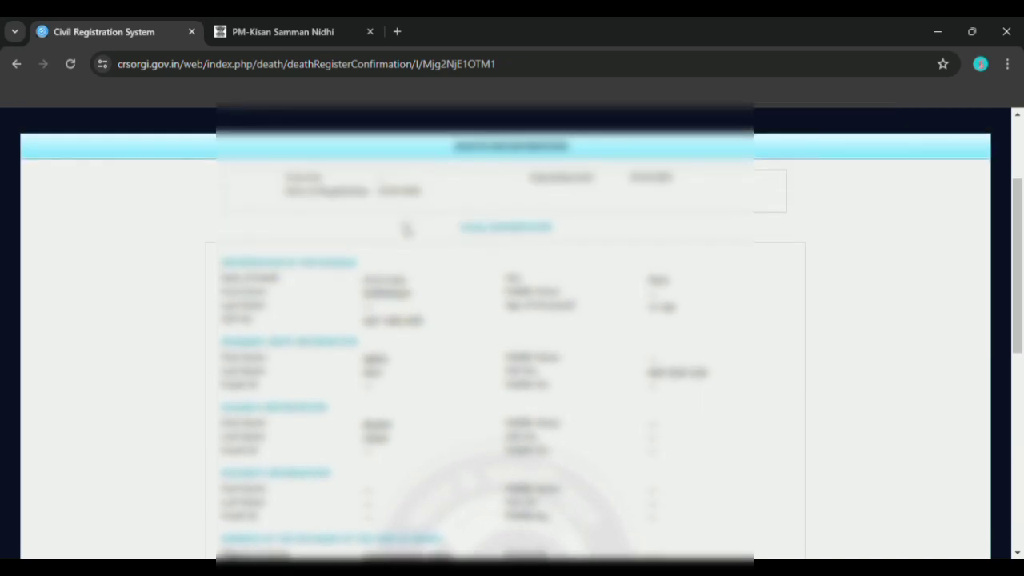
scroll(391, 244, down, 1)
scroll(390, 248, down, 4)
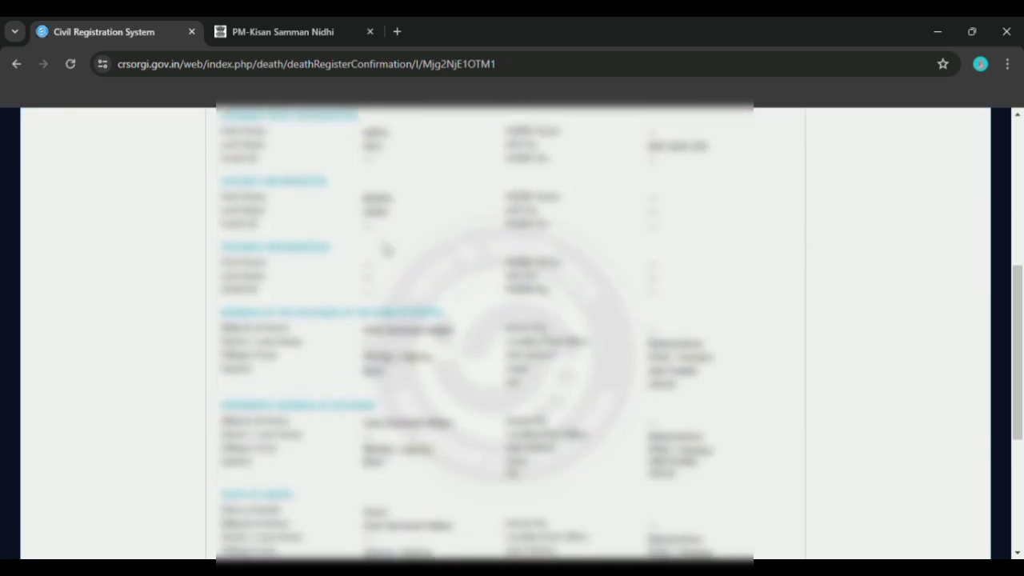
scroll(387, 253, down, 2)
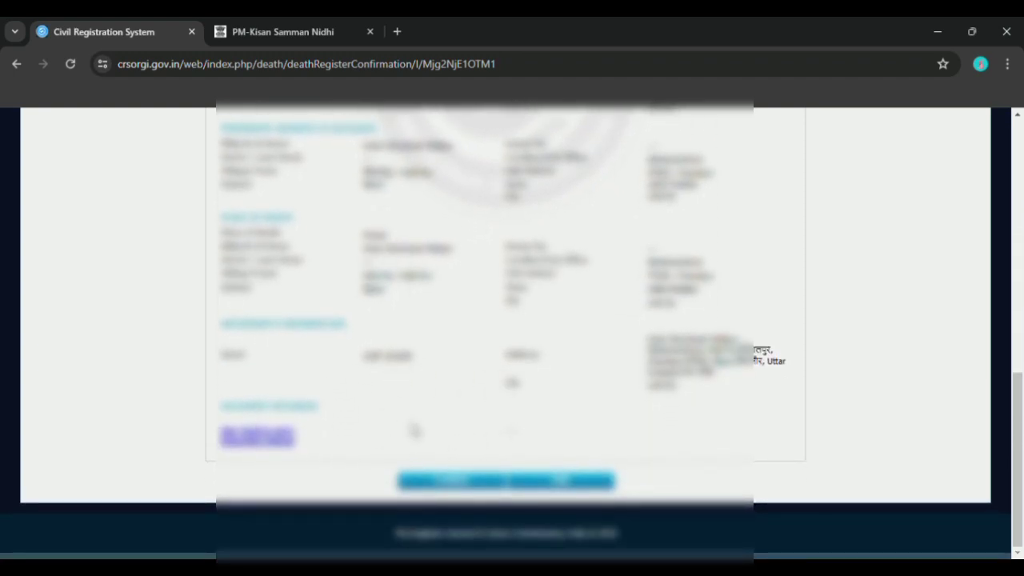
click(435, 483)
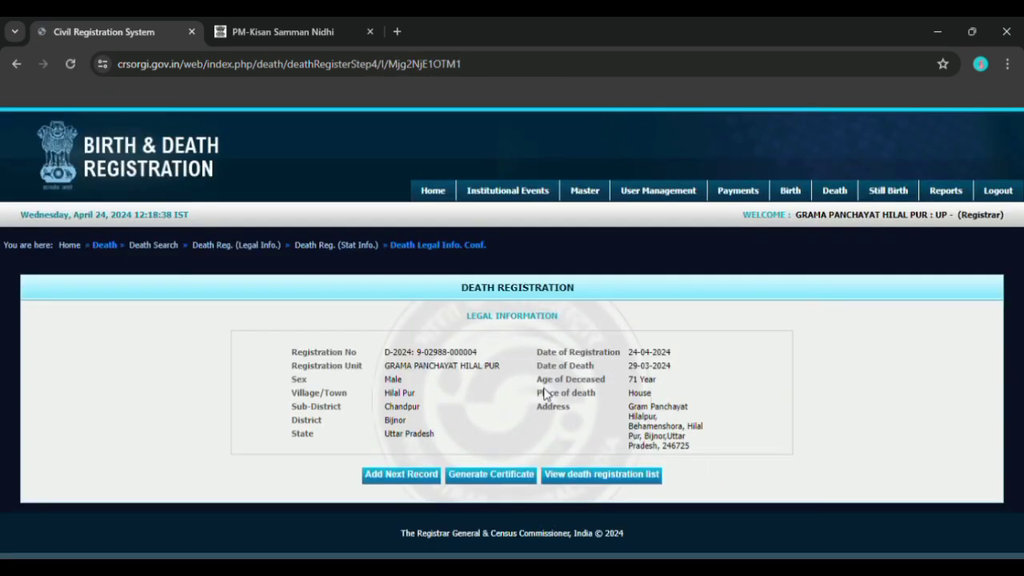
Generate the death certificate for the registered record and print it
click(500, 480)
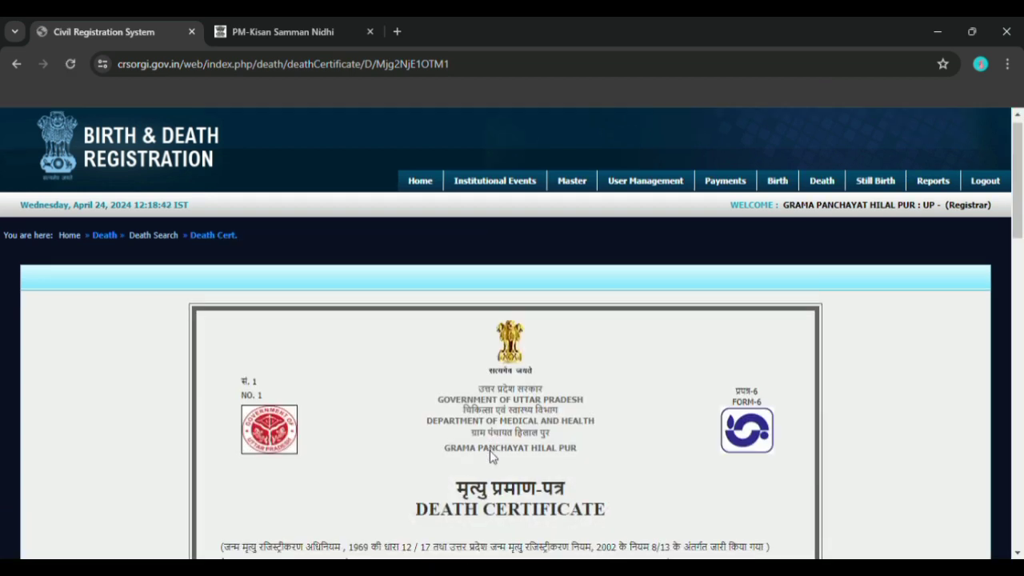
scroll(489, 450, down, 5)
scroll(494, 450, down, 5)
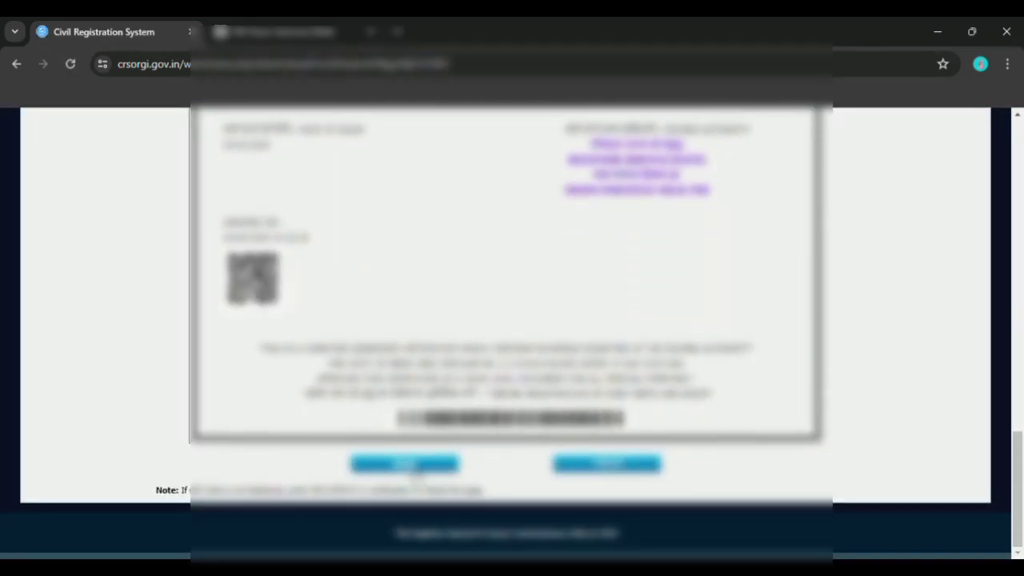
click(415, 469)
Look over the generated death certificate and cancel out of it to return to the portal's home page
scroll(492, 296, up, 2)
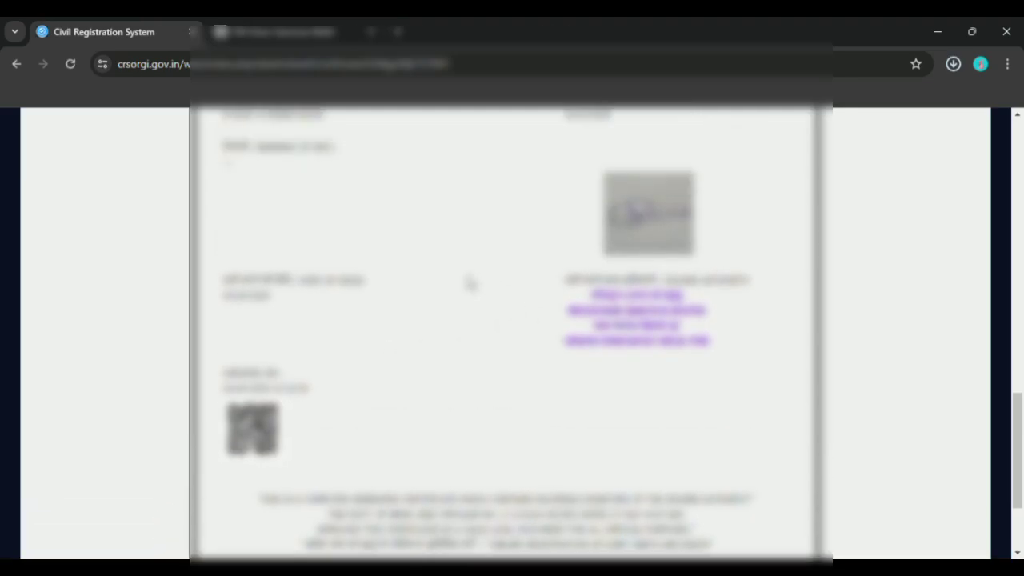
scroll(470, 283, up, 10)
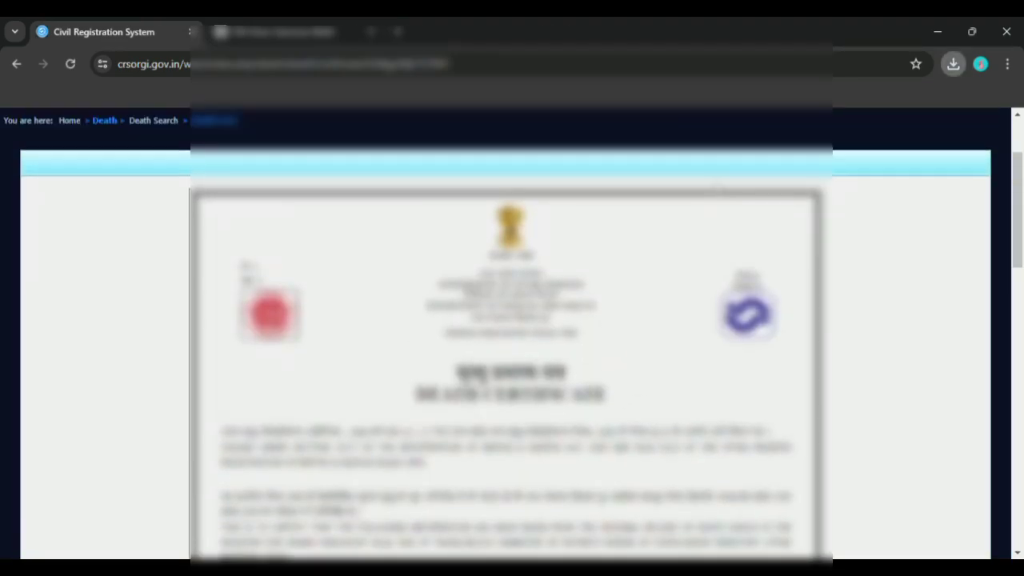
scroll(512, 336, up, 3)
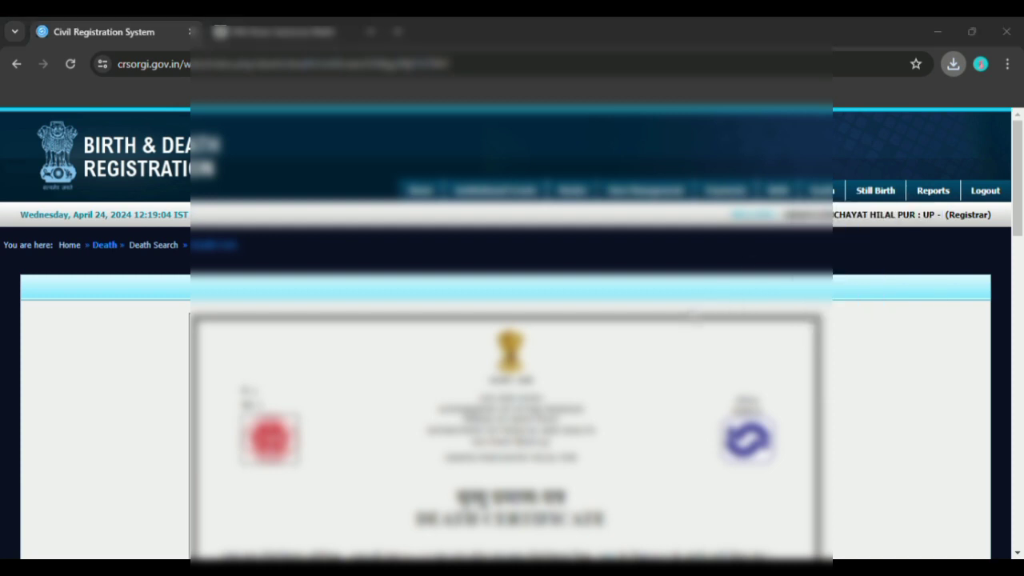
click(692, 316)
scroll(641, 325, down, 15)
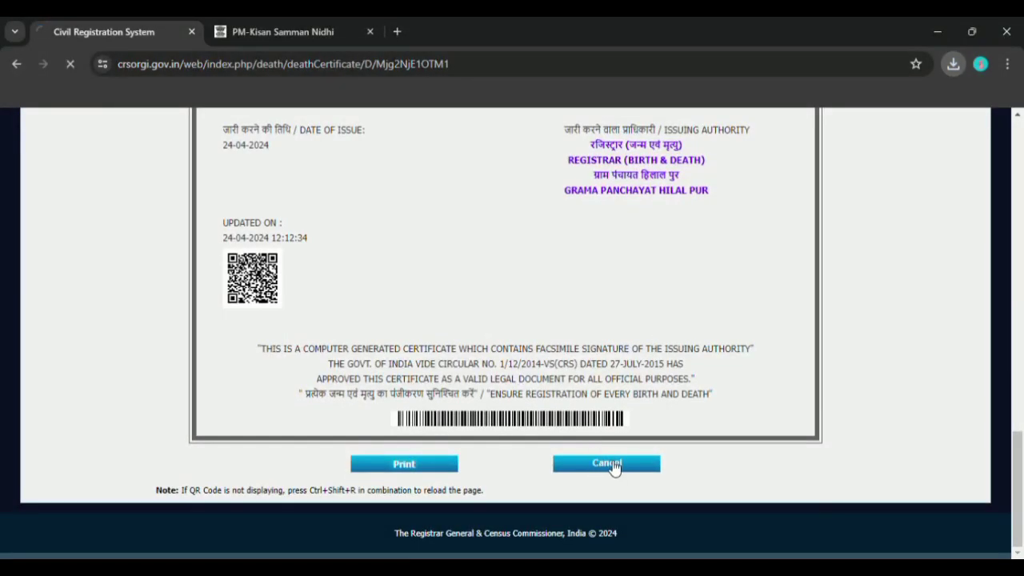
click(616, 463)
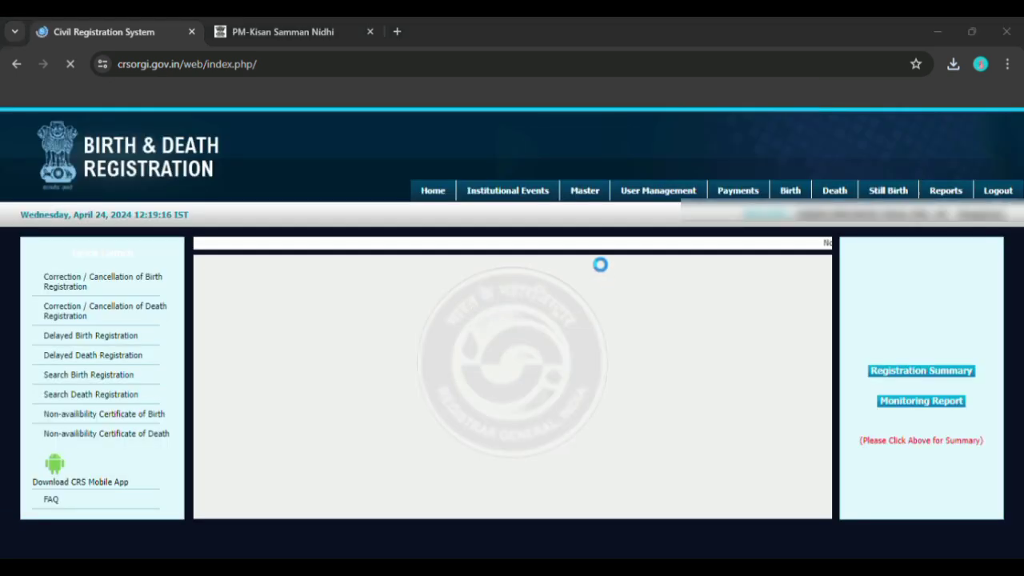